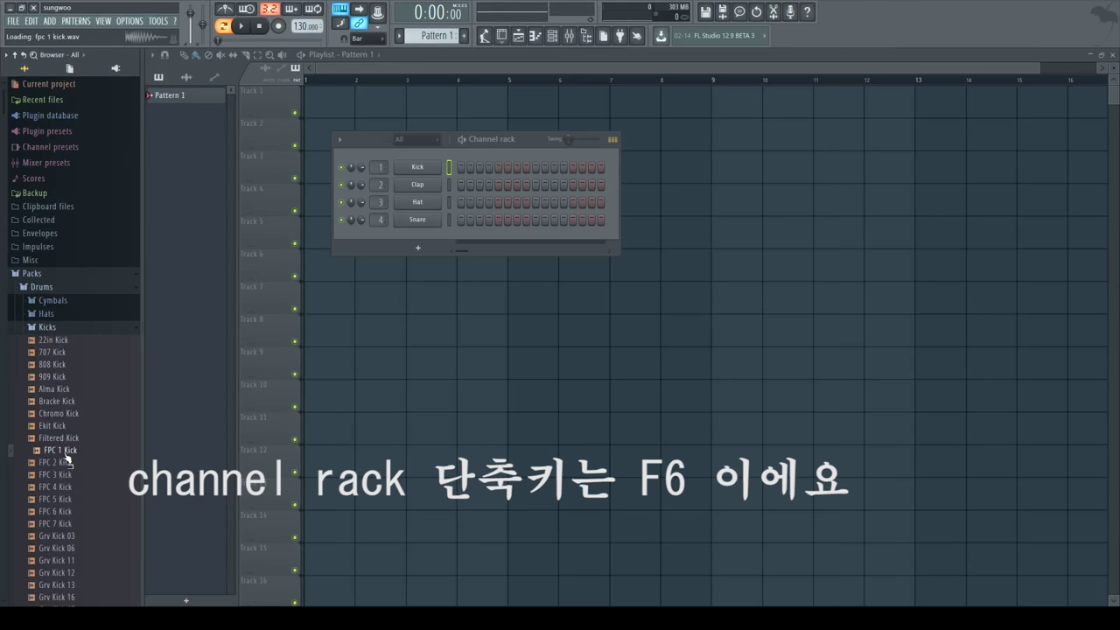
Step: Audition the FPC kick samples and load FPC 1 Kick onto the Kick channel
left_click(64, 463)
left_click(61, 475)
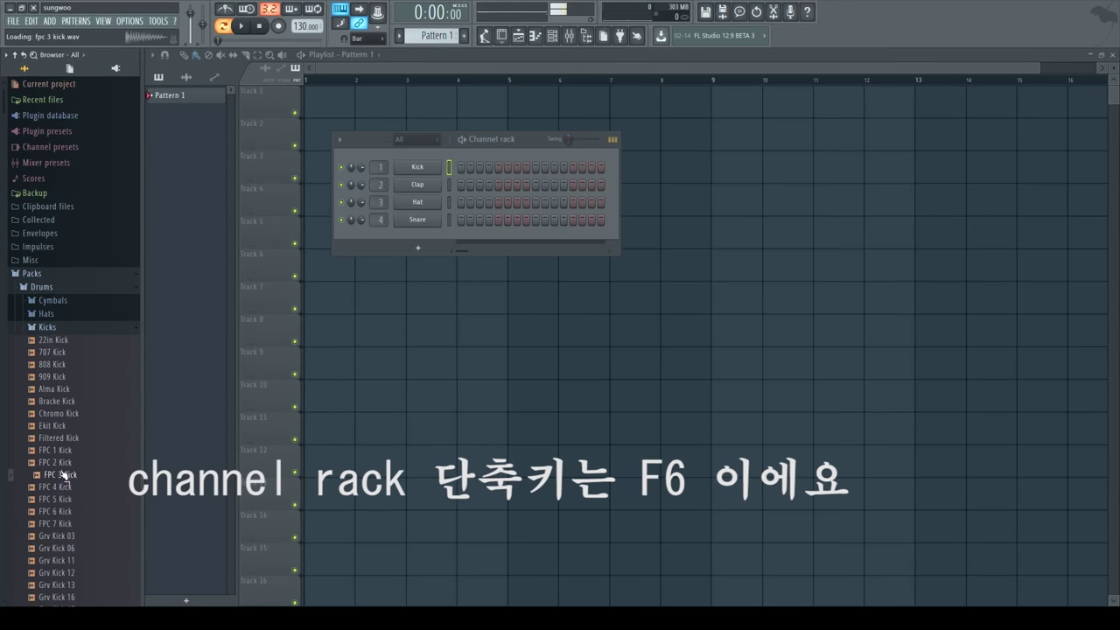
left_click(65, 463)
left_click(54, 450)
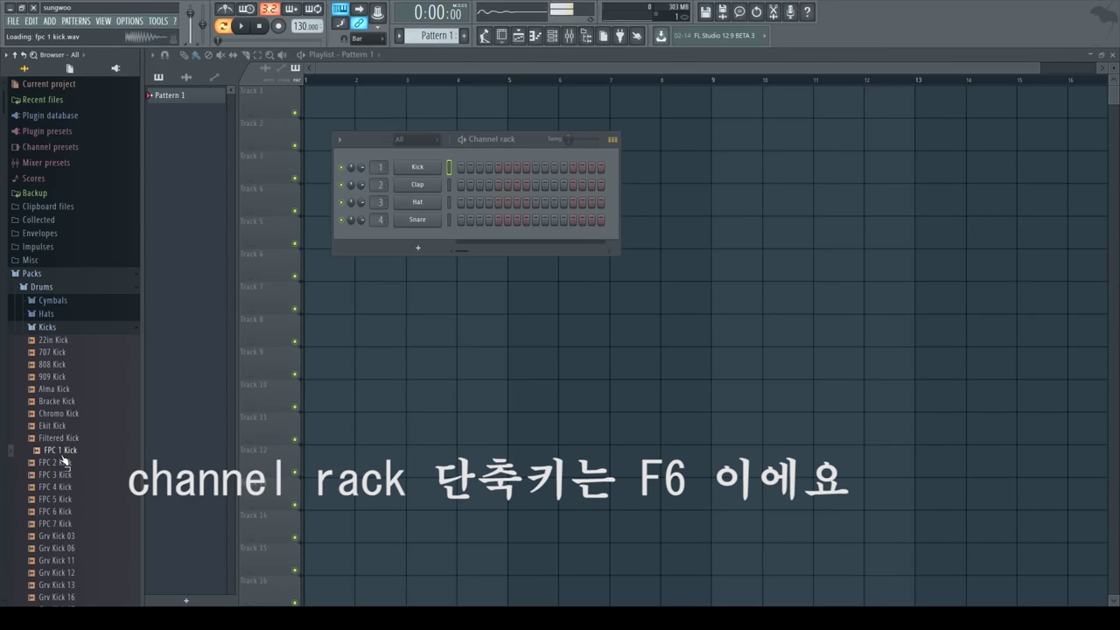
left_click_drag(54, 450, 401, 234)
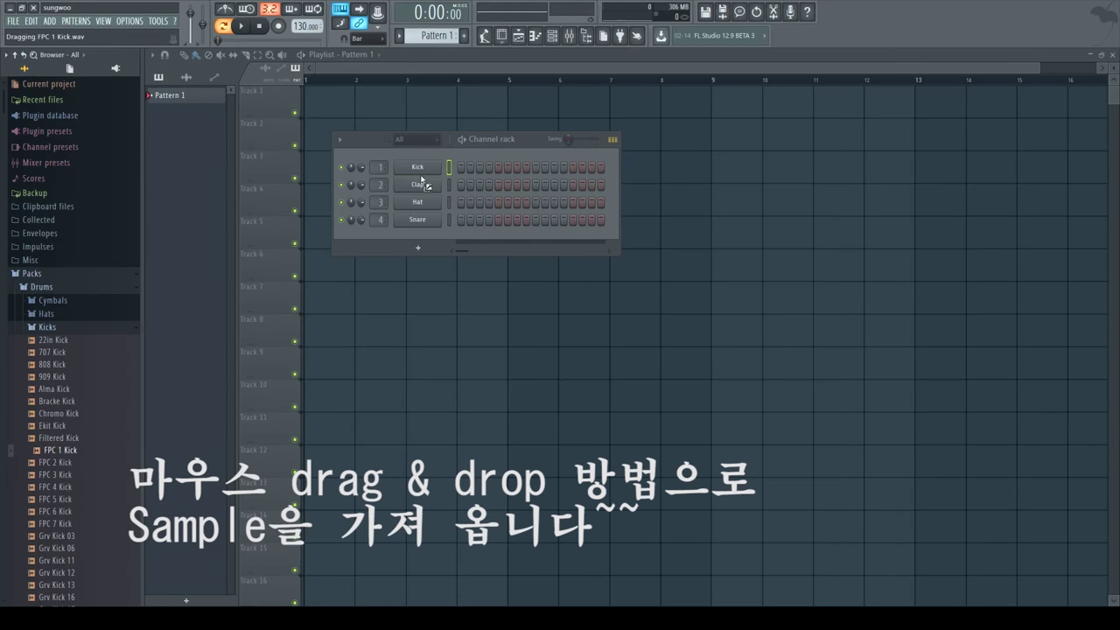
left_click_drag(421, 179, 423, 168)
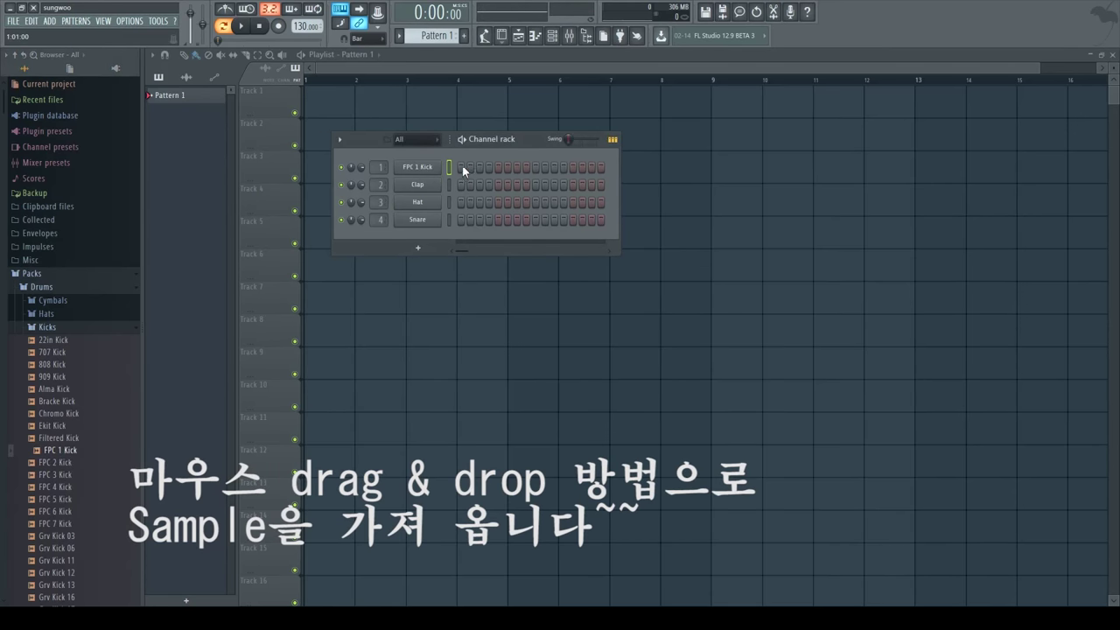
Step: Program the FPC 1 Kick channel on steps 1, 9 and 11 and play back the pattern
left_click(537, 167)
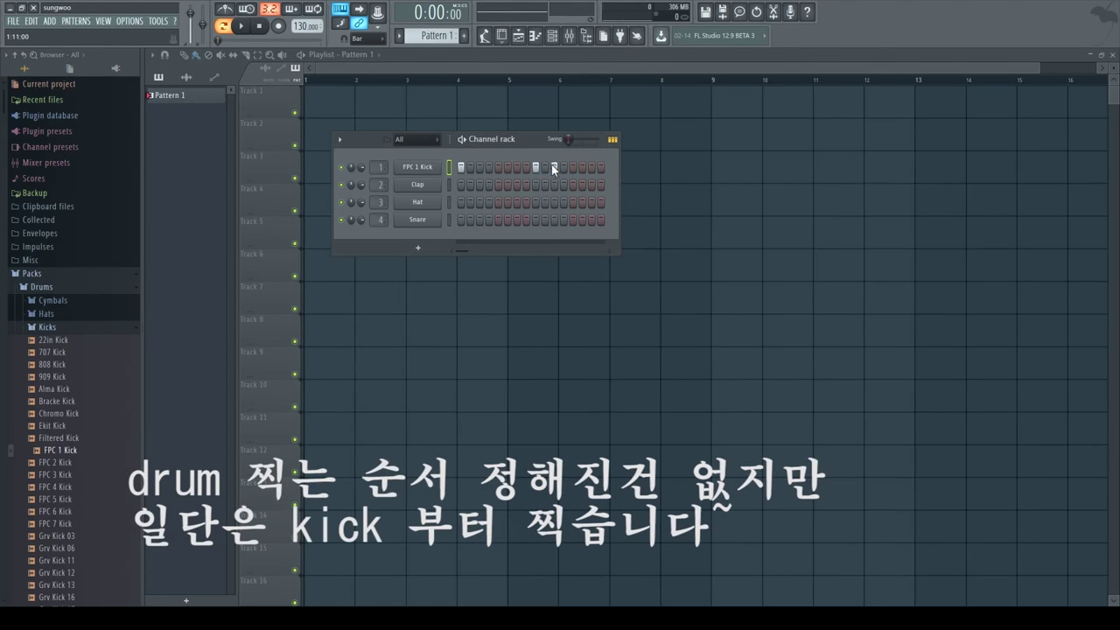
left_click(48, 327)
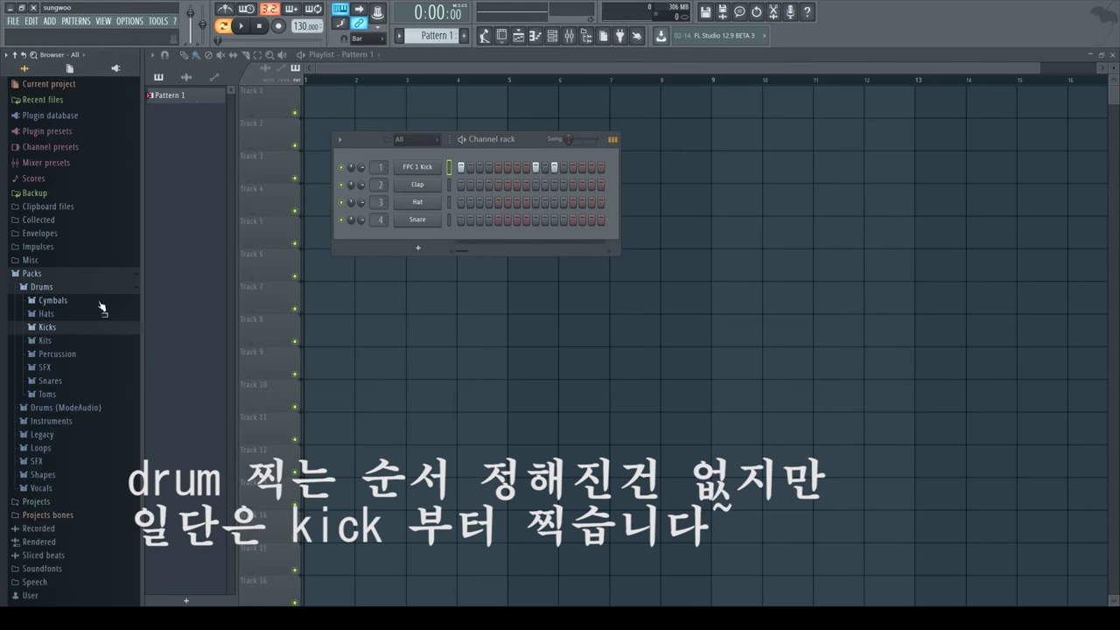
left_click(230, 28)
left_click(241, 27)
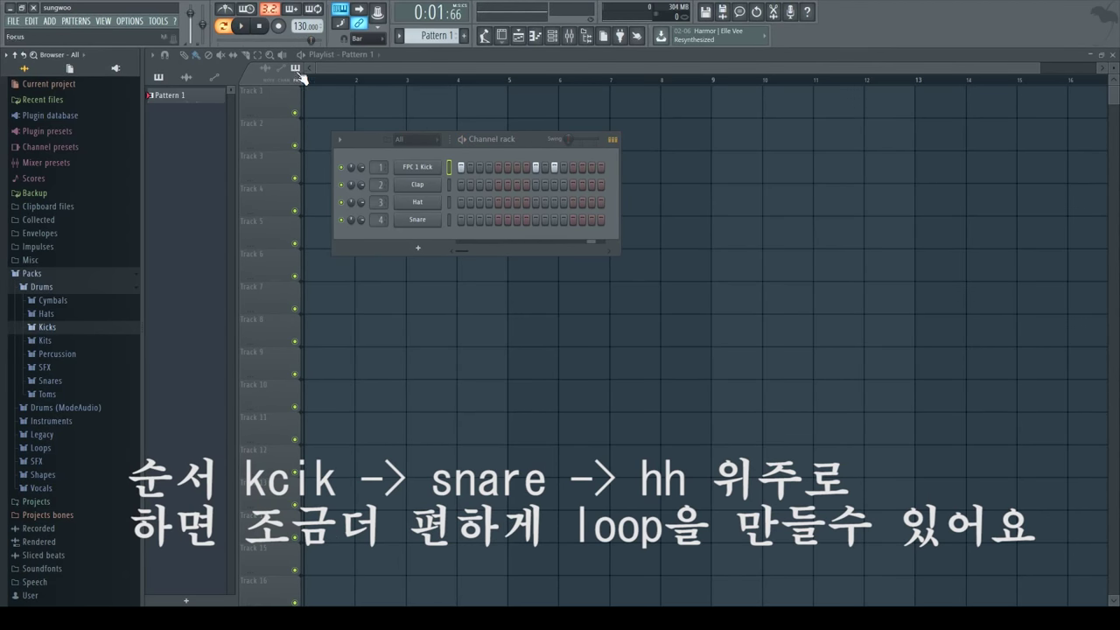
left_click(241, 28)
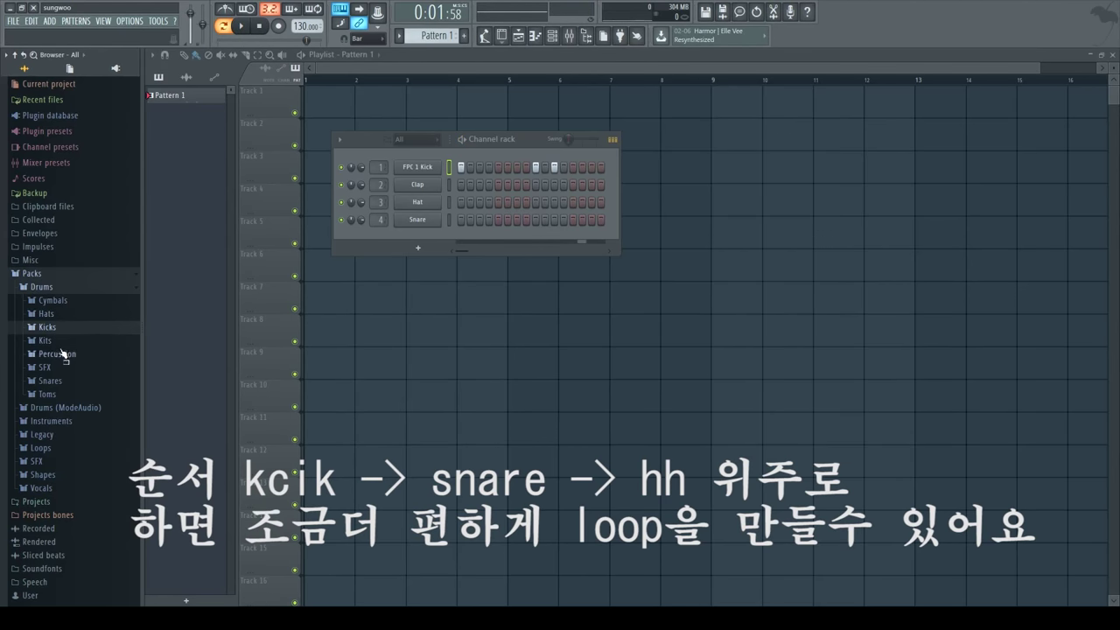
Step: Load 808 Snare onto the Clap channel, activate its steps 5, 13 and 15, and listen to the pattern
left_click(52, 381)
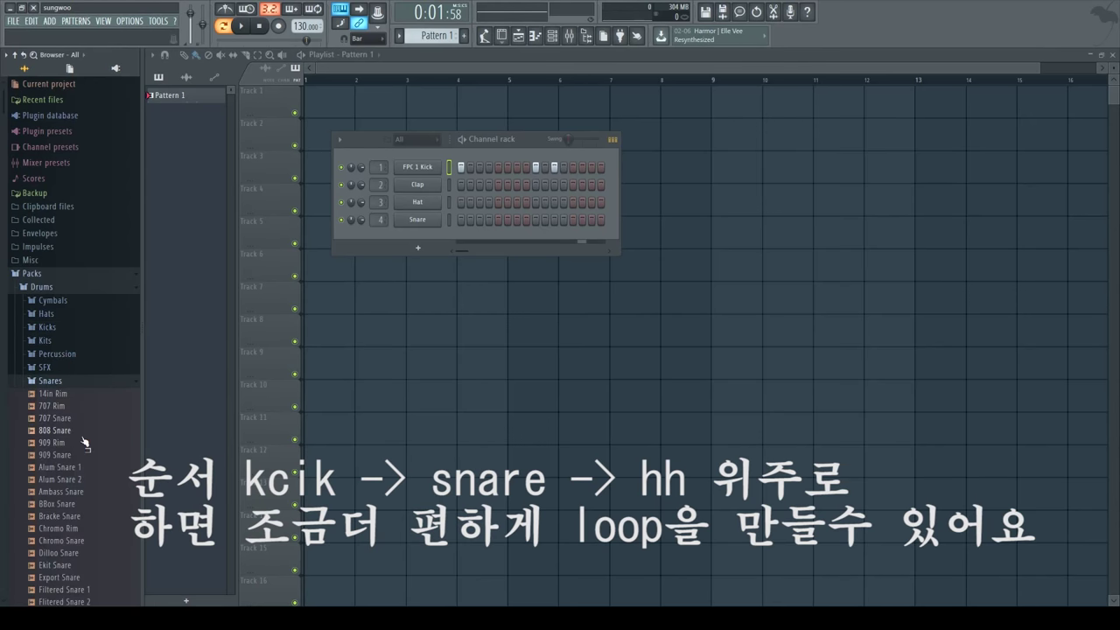
left_click_drag(76, 430, 81, 429)
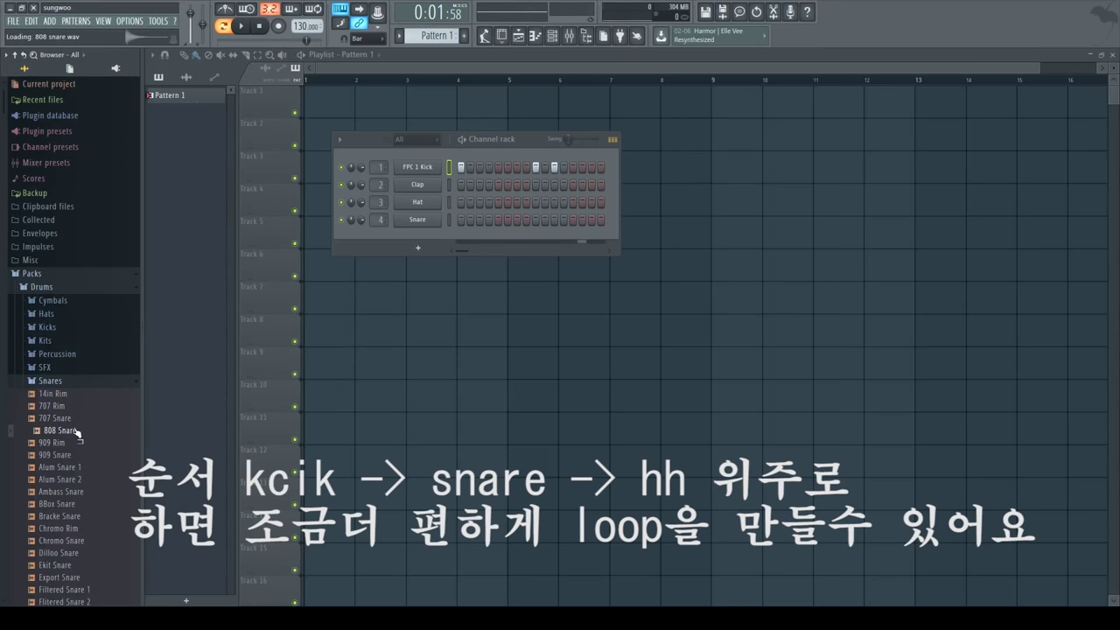
left_click_drag(77, 432, 487, 192)
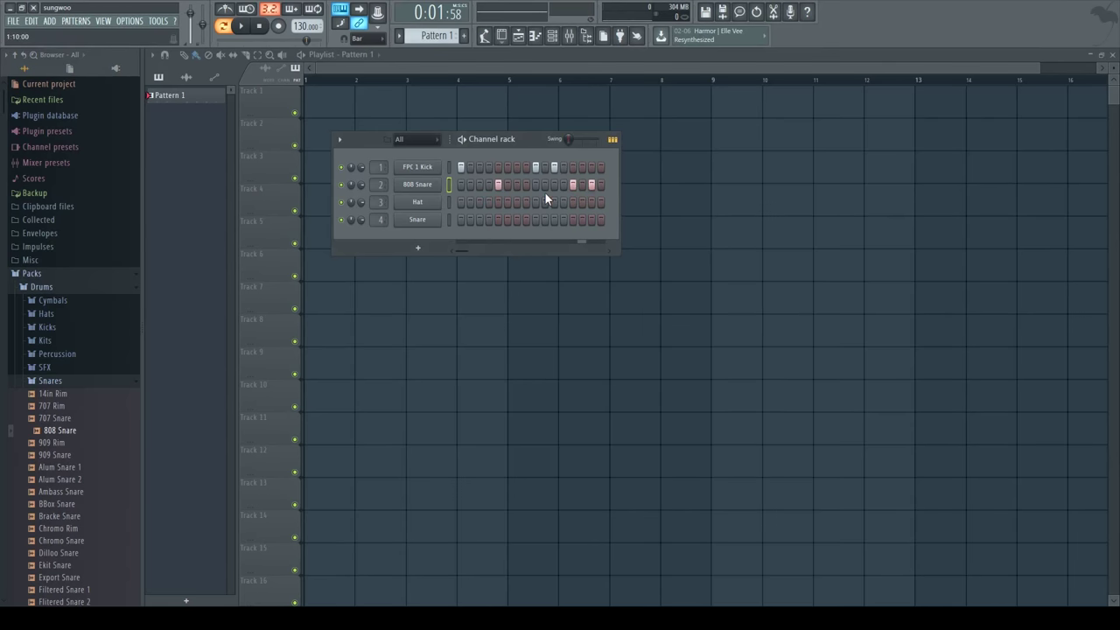
key("space")
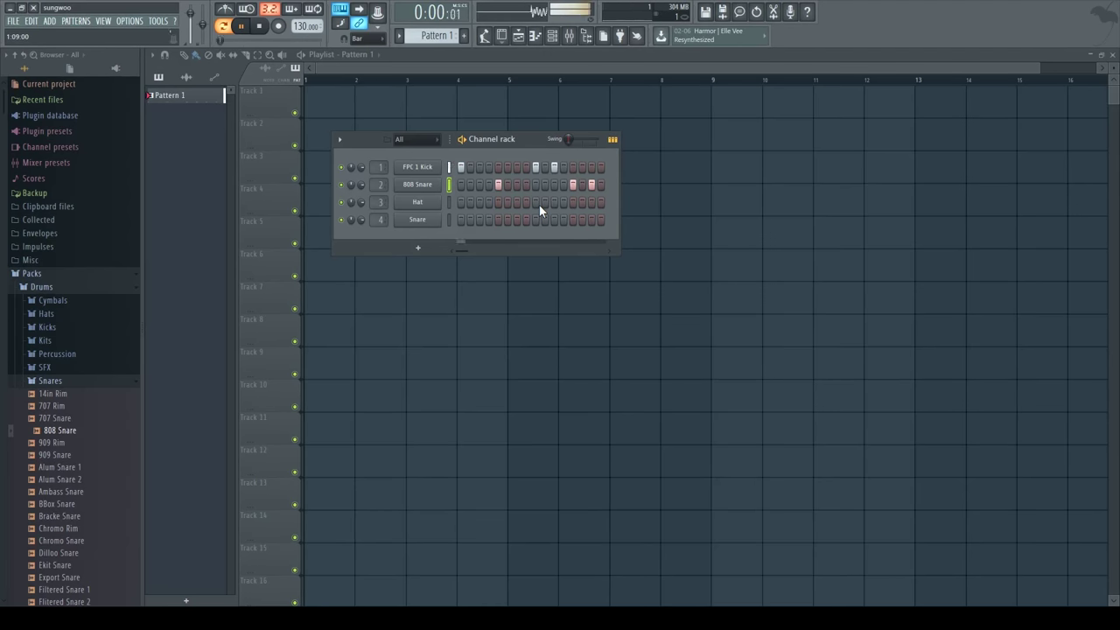
key("space")
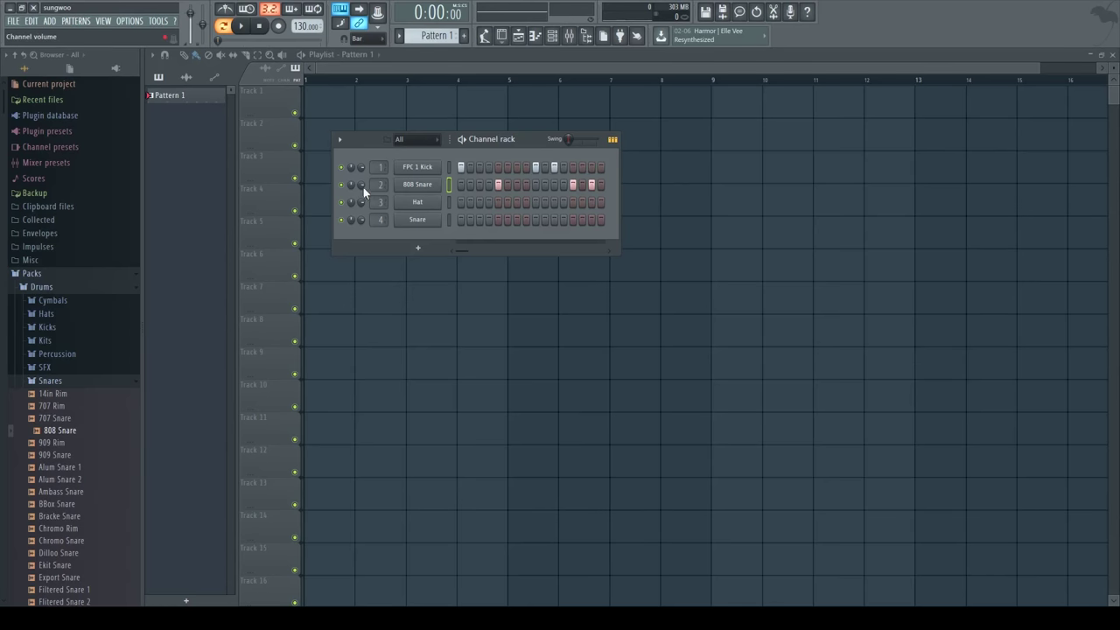
Step: Set the project tempo to 100 BPM and play back the kick and snare pattern
key("space")
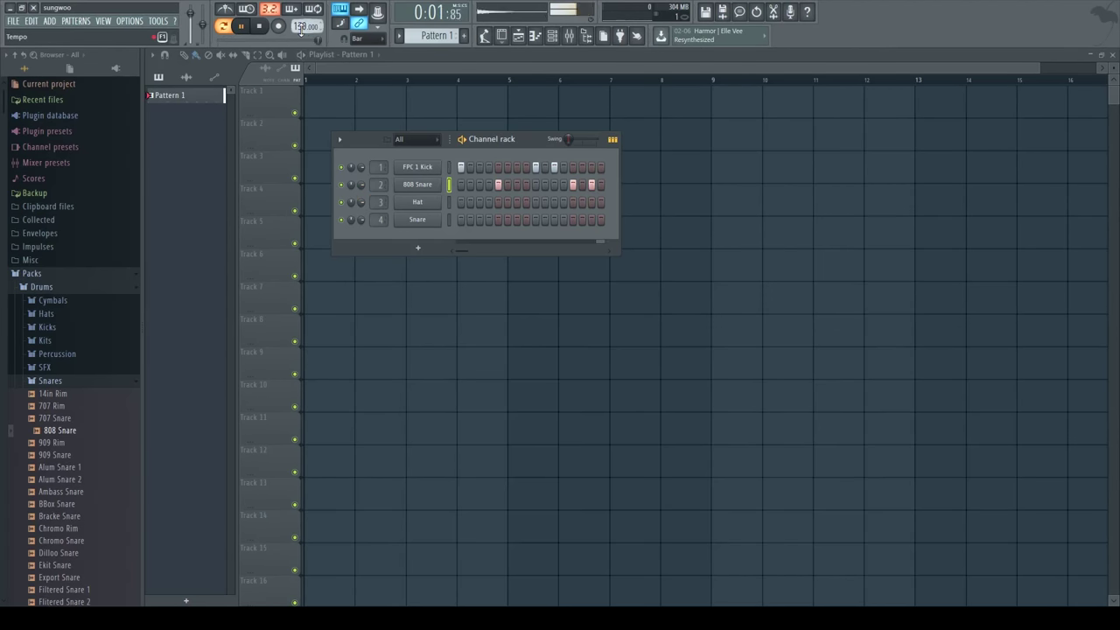
key("space")
left_click_drag(300, 27, 300, 39)
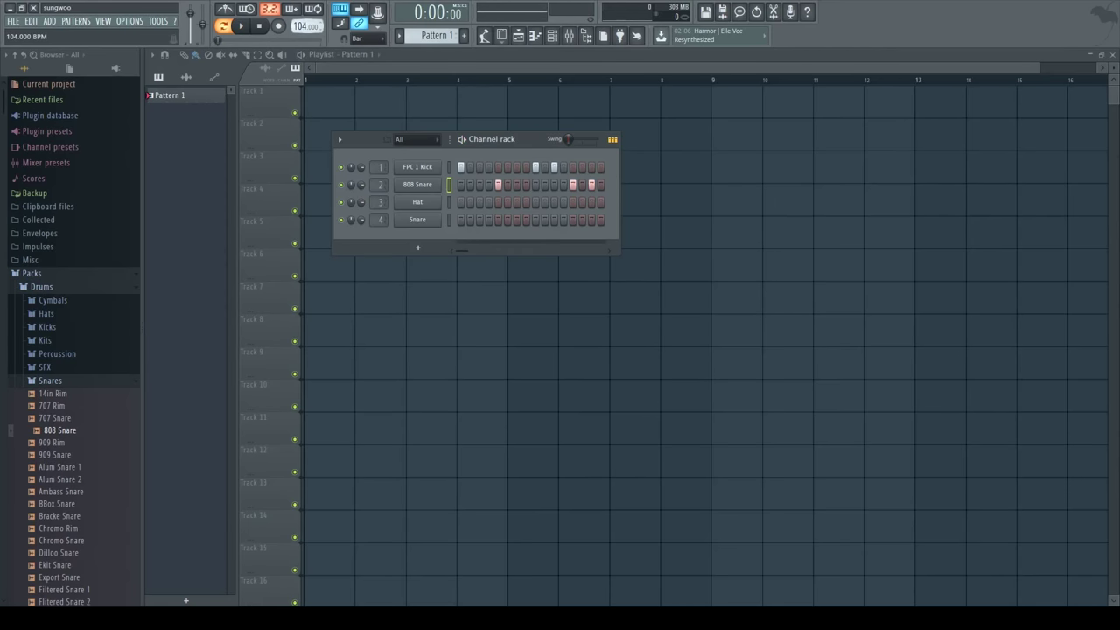
key("space")
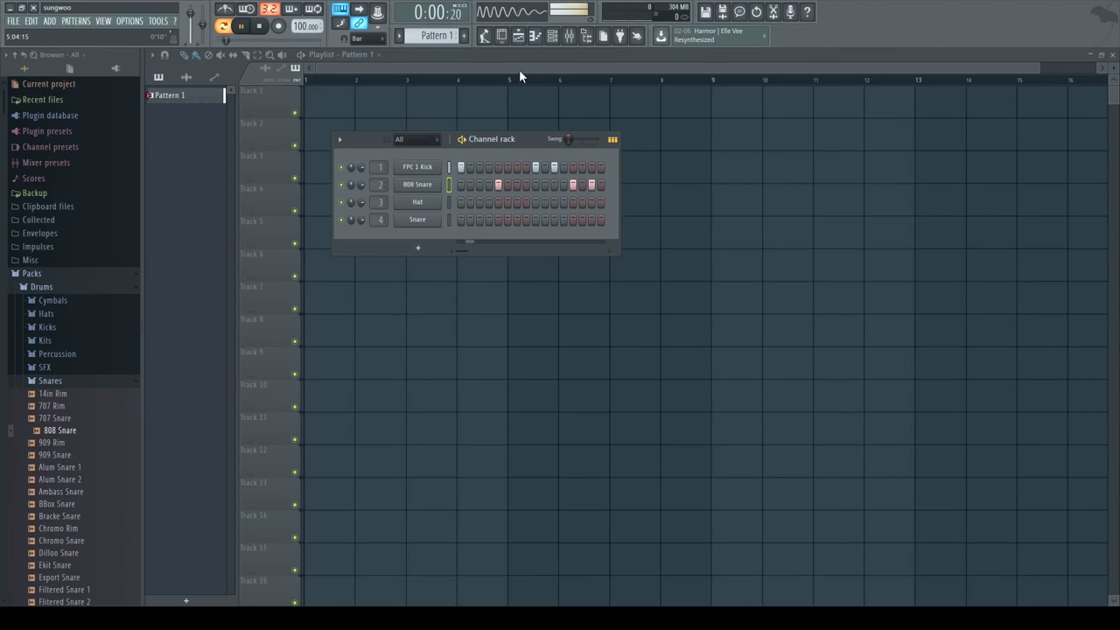
left_click(57, 382)
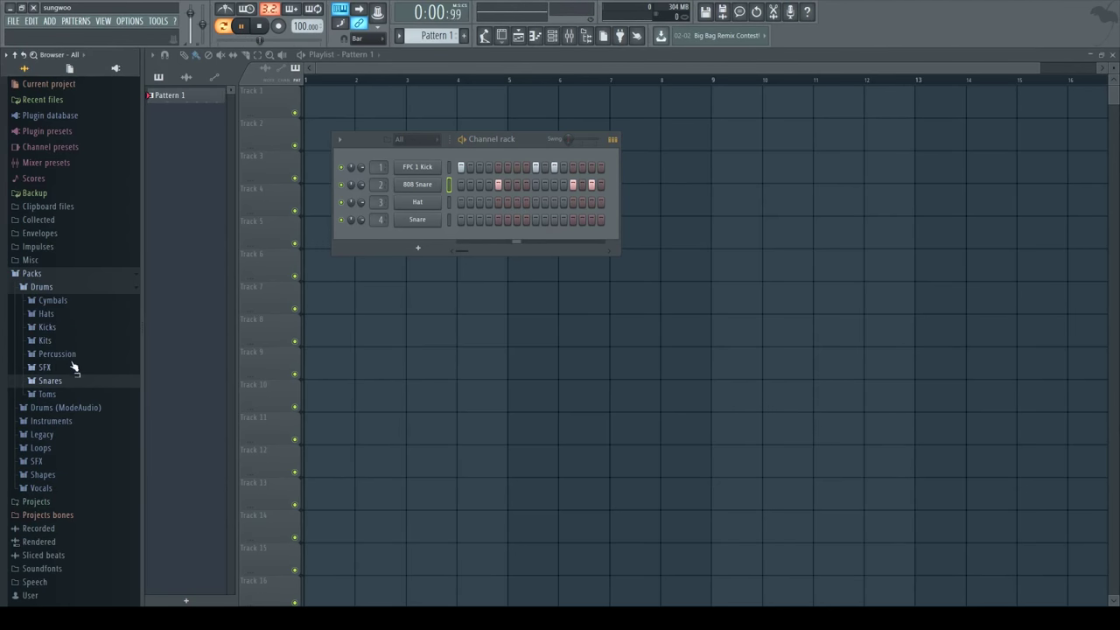
key("space")
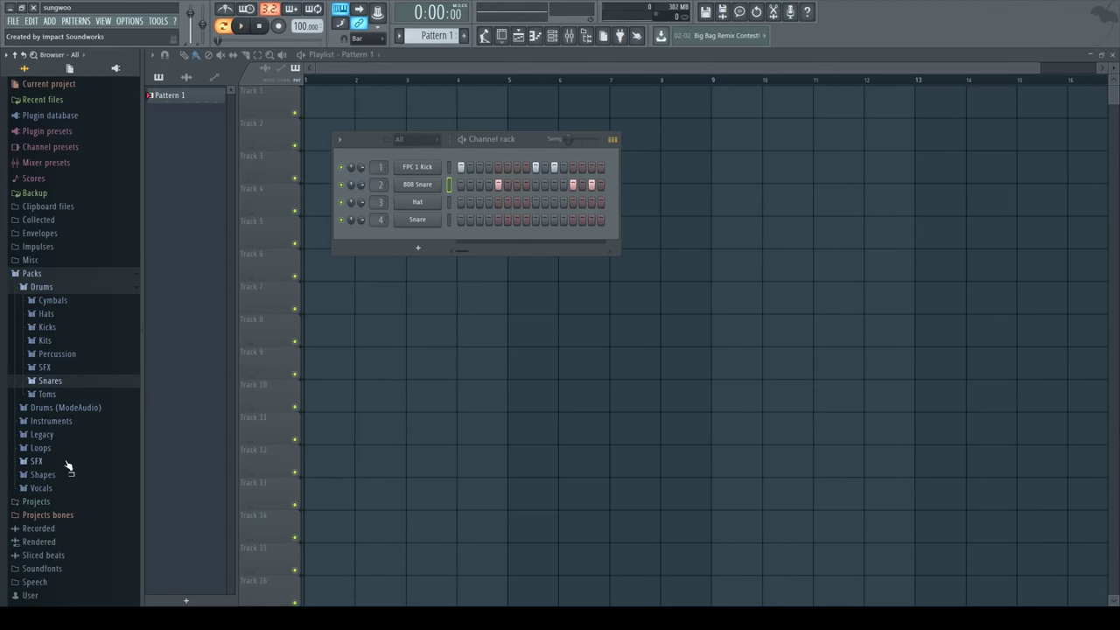
Step: Audition closed hat samples, load AMX CH 1 onto the Hat channel, and activate all its odd-numbered steps
left_click(65, 317)
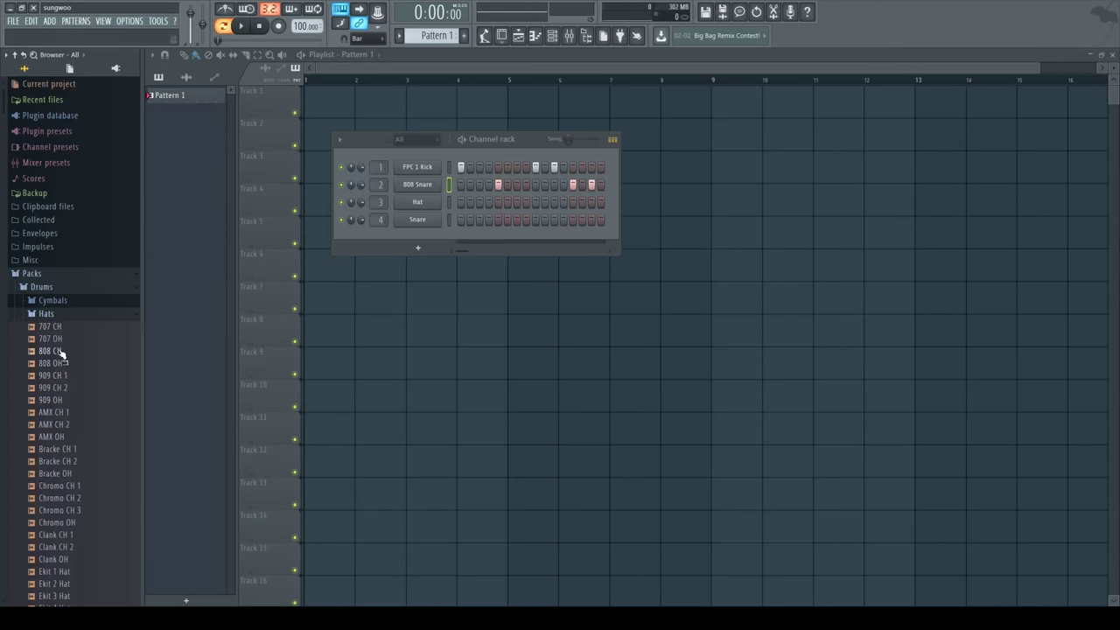
left_click(59, 354)
left_click(62, 376)
left_click(67, 412)
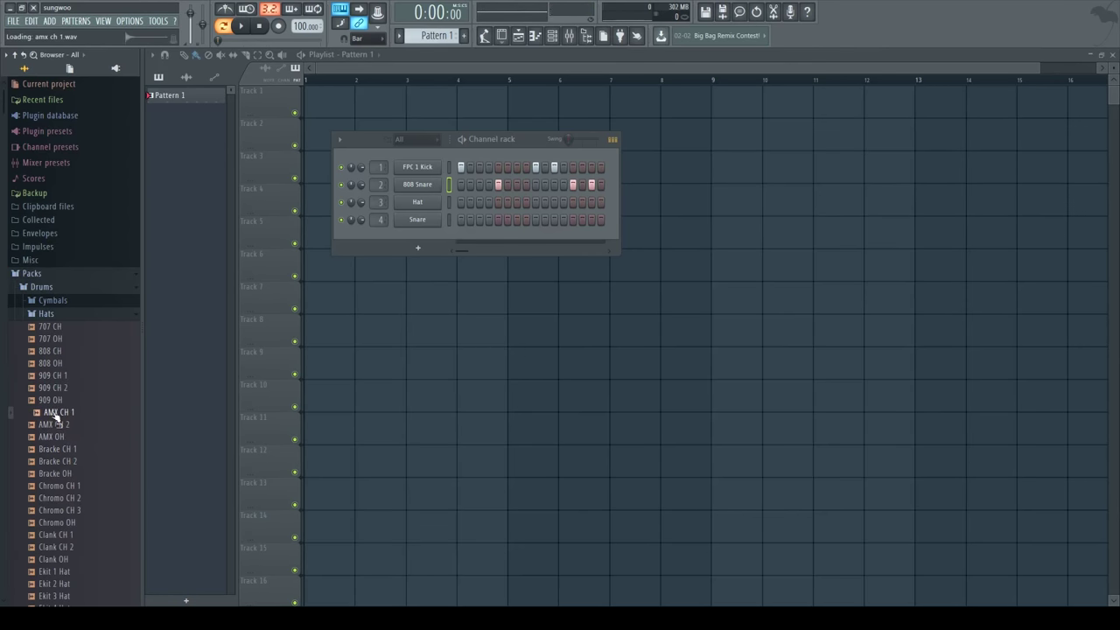
left_click_drag(57, 419, 418, 202)
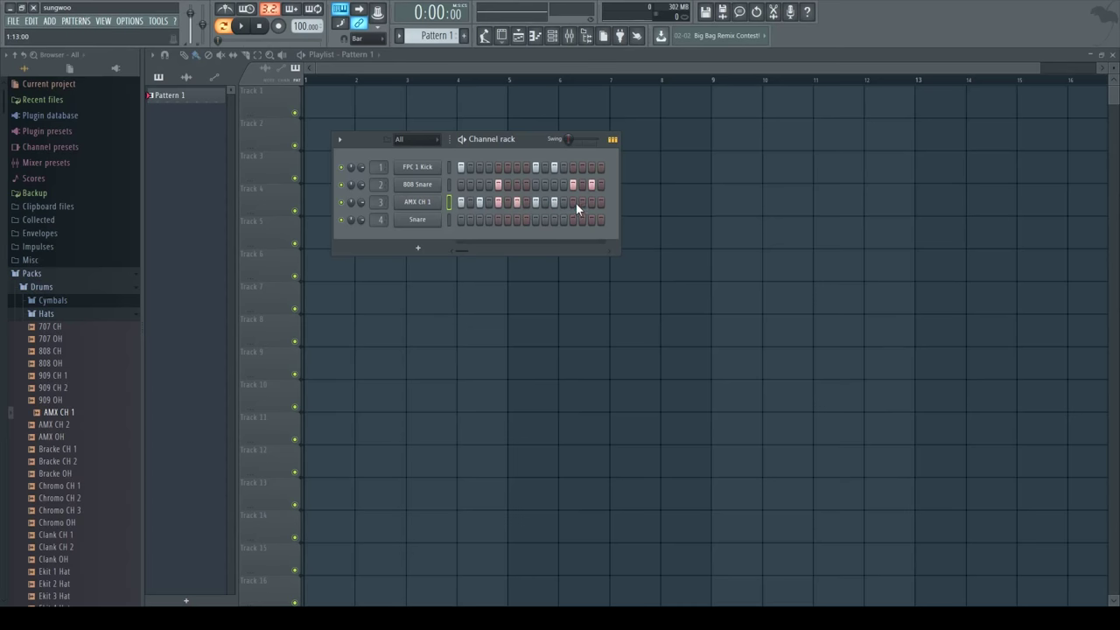
Step: Replace the AMX CH 1 sample with 808 CH during playback and preview Chromo CH 2 from the Hats folder
key("space")
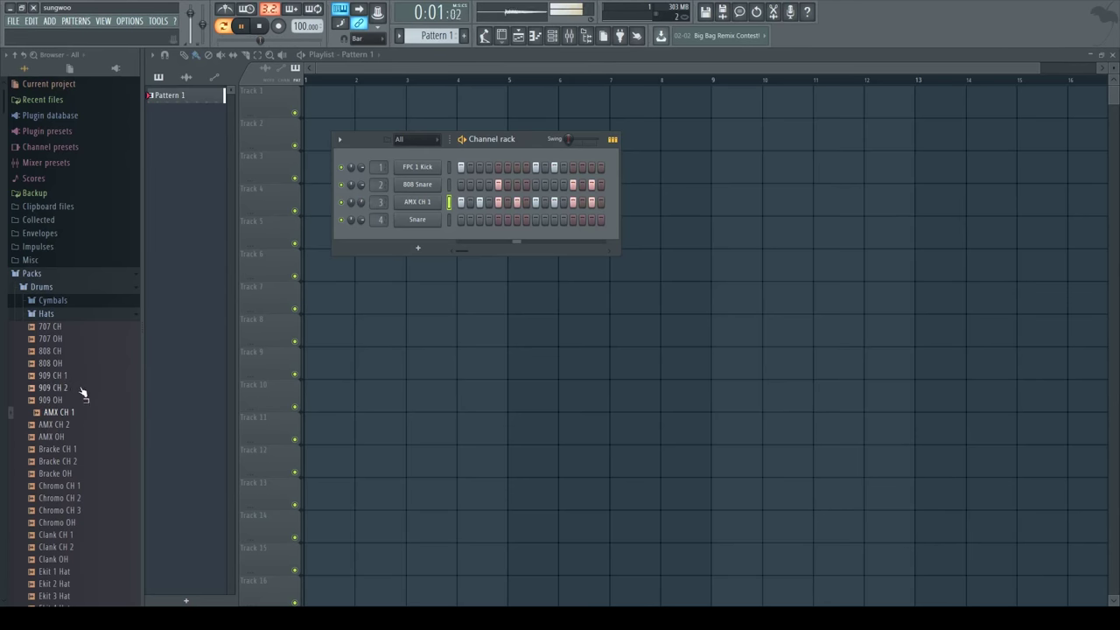
left_click_drag(51, 351, 420, 212)
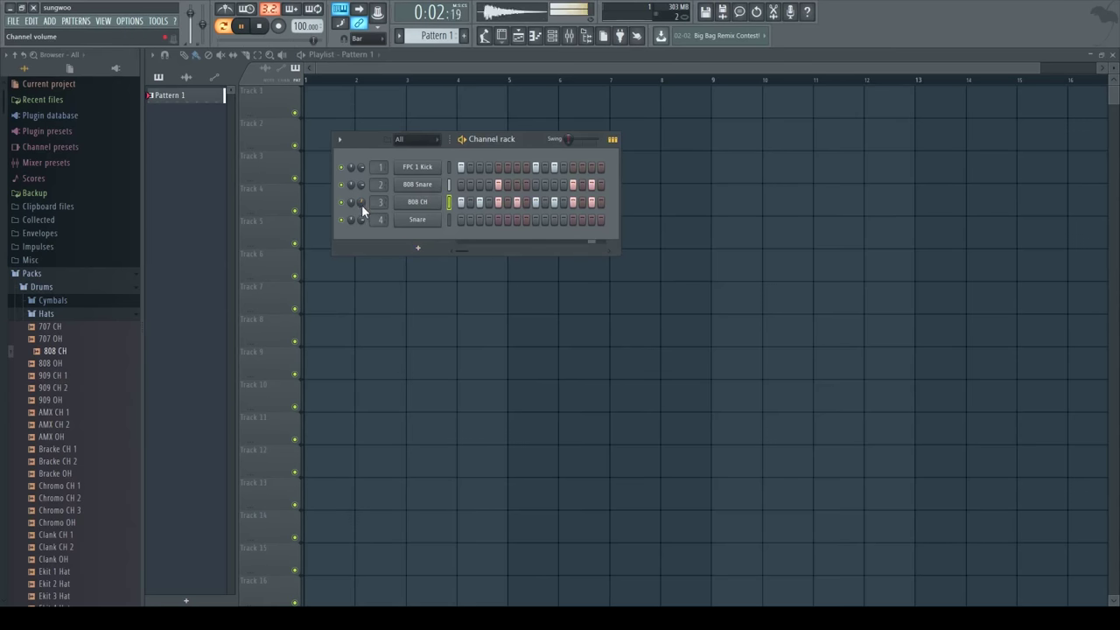
left_click(71, 495)
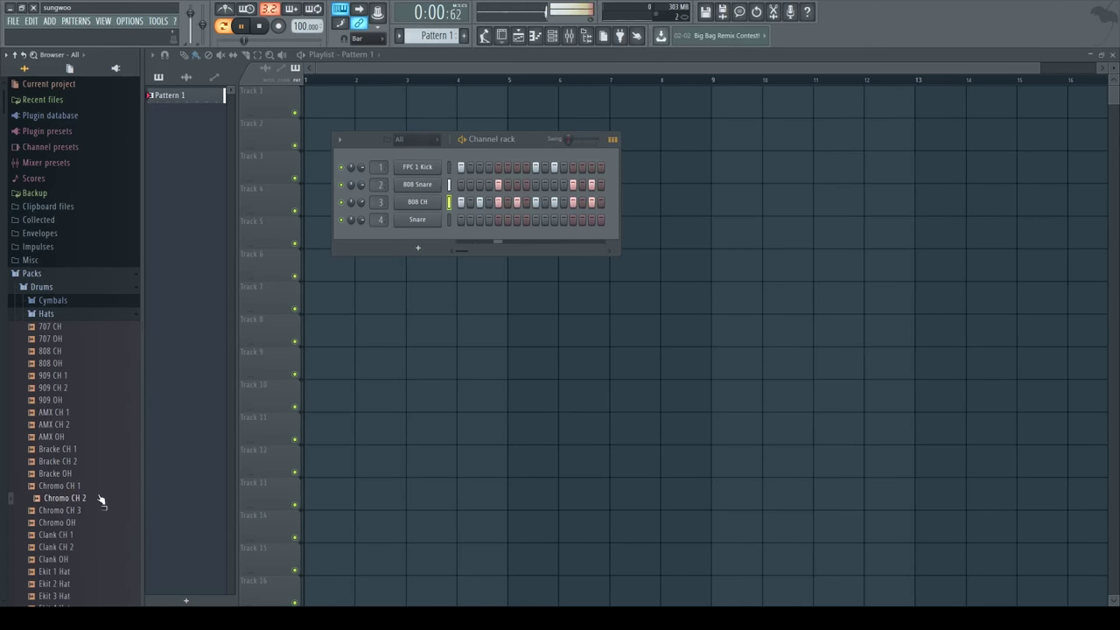
scroll(100, 500, "down", 6)
scroll(127, 473, "up", 4)
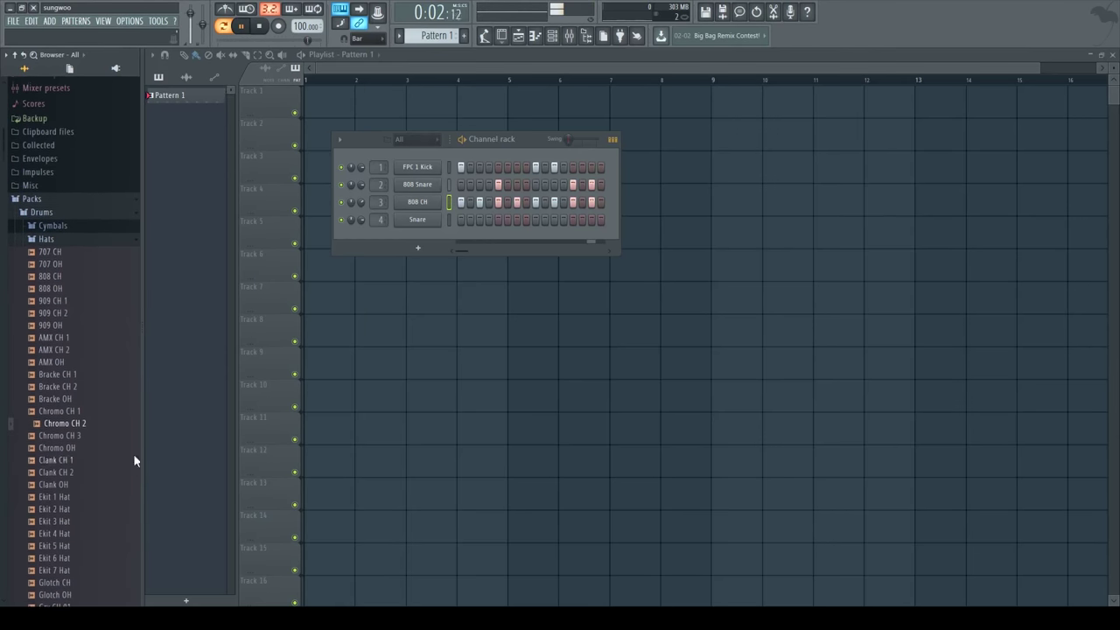
left_click(82, 241)
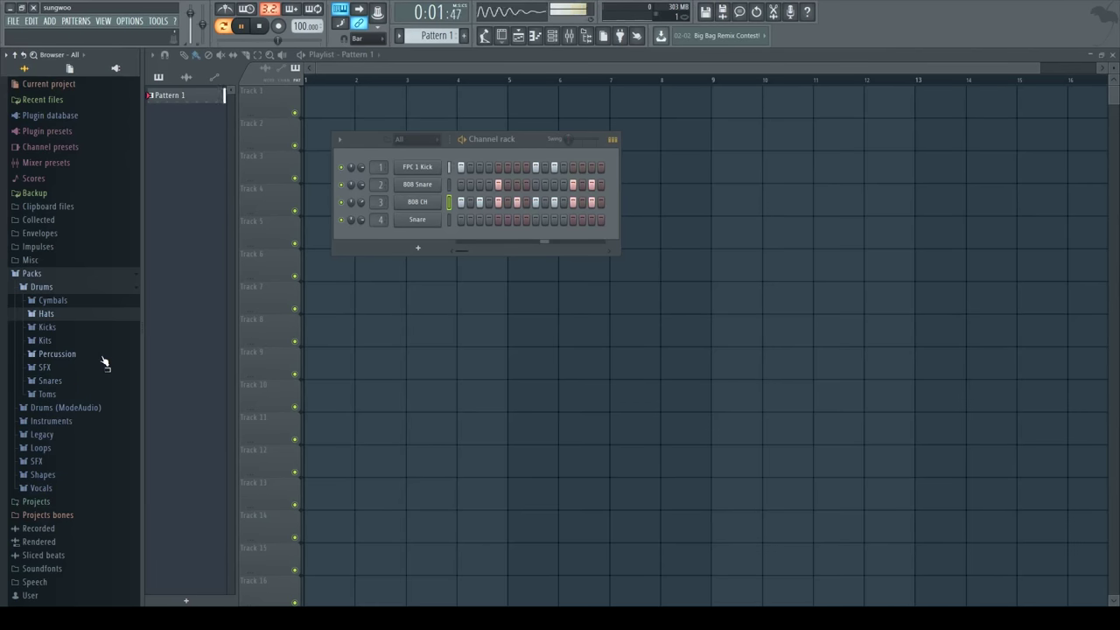
key("space")
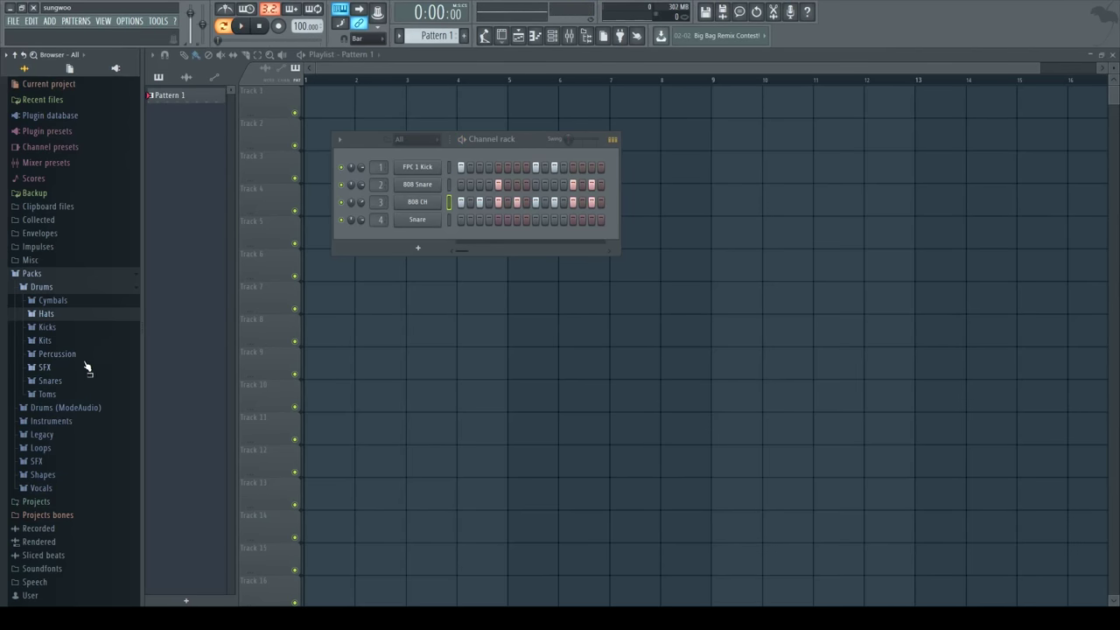
Step: Find Stick Rim 1 among the snare samples and load it onto the fourth channel, Snare
left_click(50, 382)
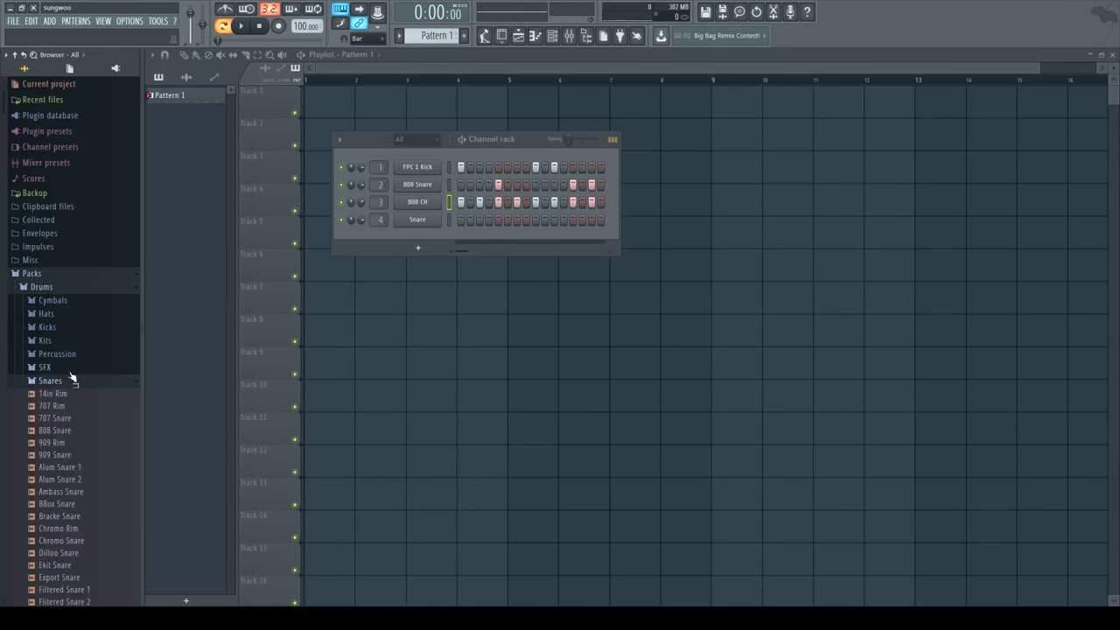
scroll(101, 403, "down", 12)
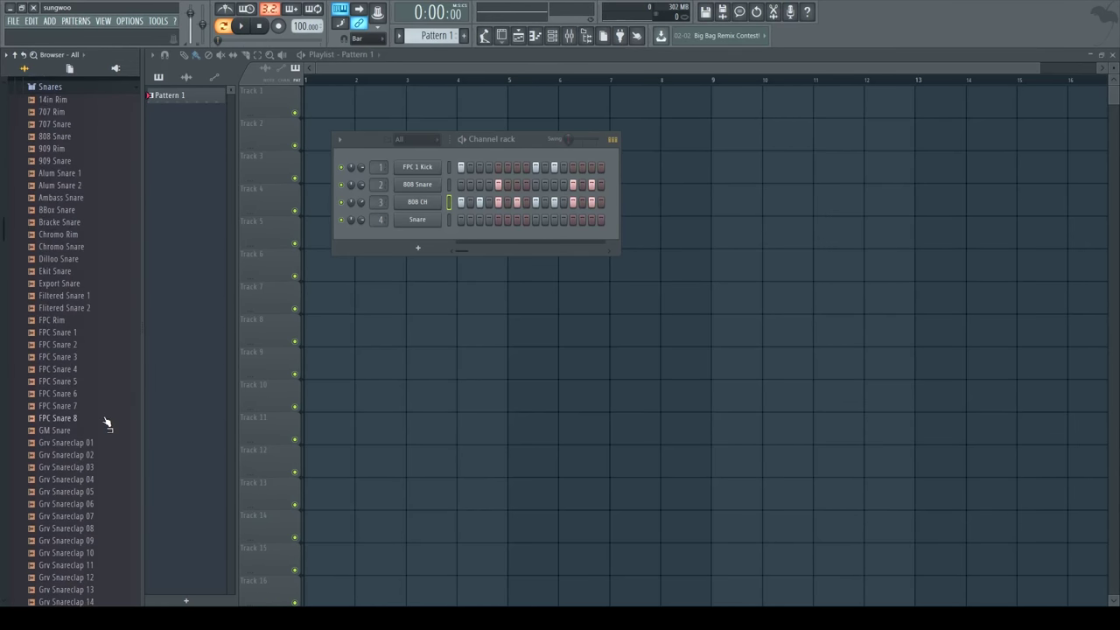
scroll(106, 423, "down", 12)
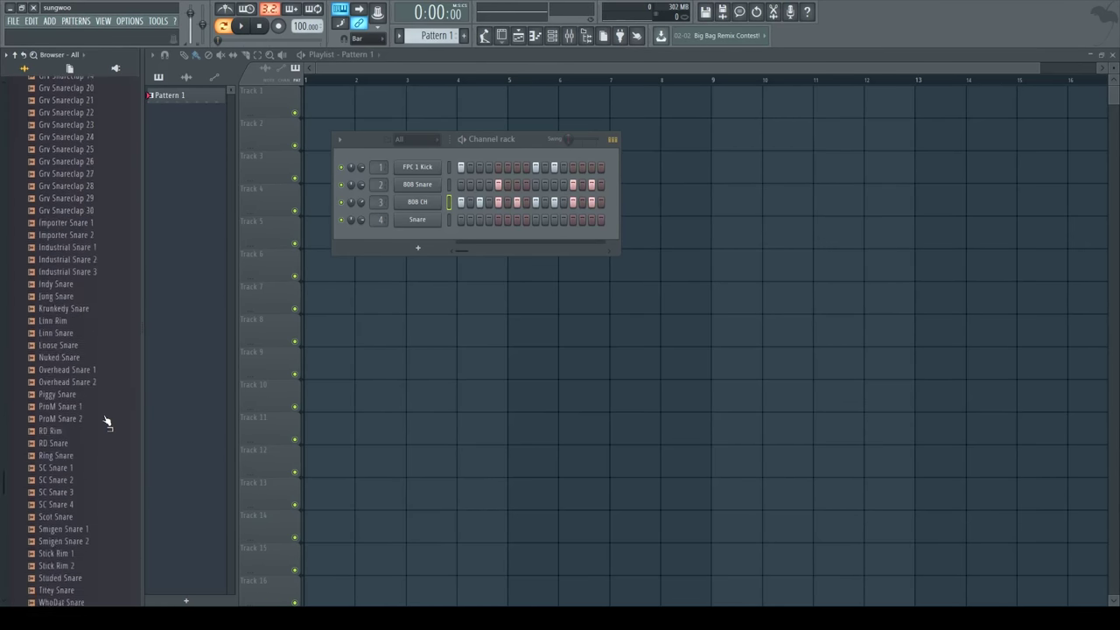
scroll(106, 423, "down", 2)
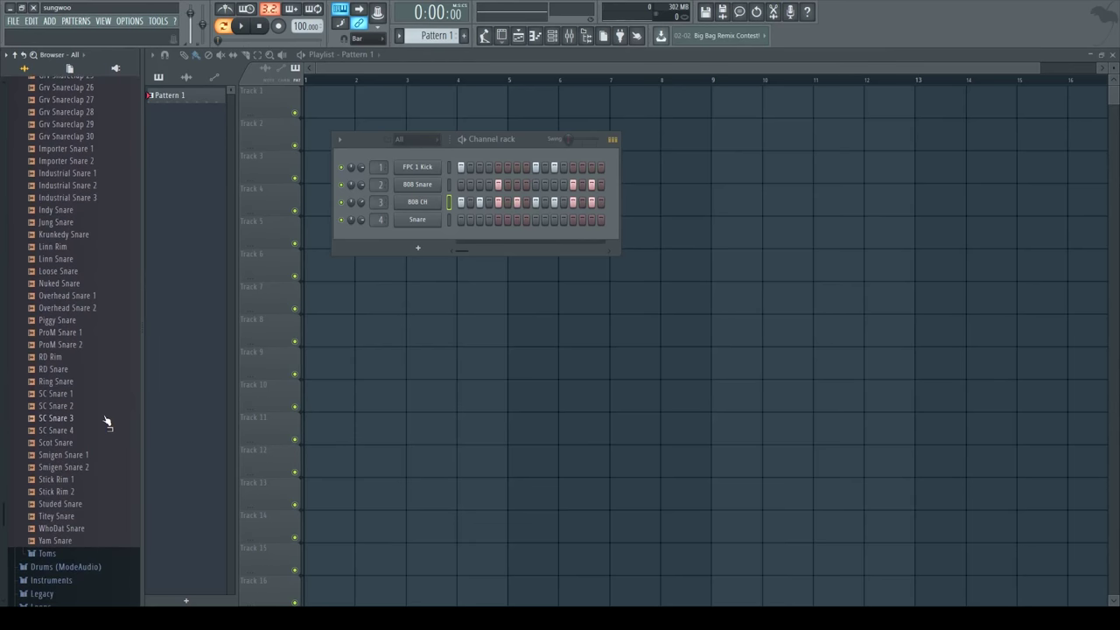
left_click(54, 358)
left_click(73, 483)
left_click_drag(73, 488, 437, 225)
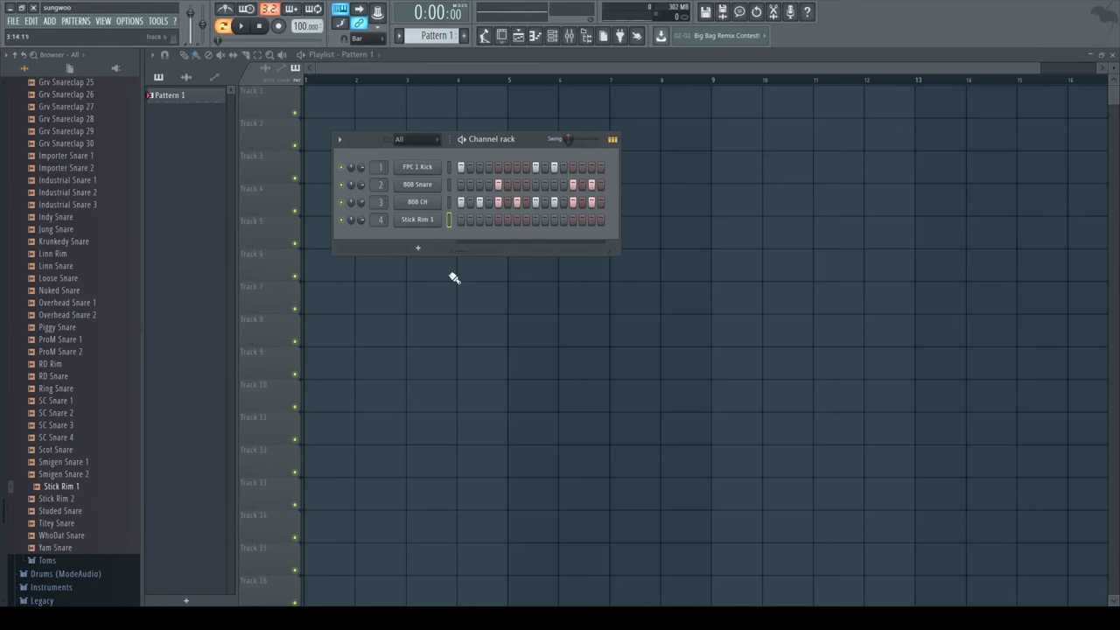
Step: Program the Stick Rim 1 channel on steps 6 and 7 while the pattern plays
left_click(509, 220)
key("space")
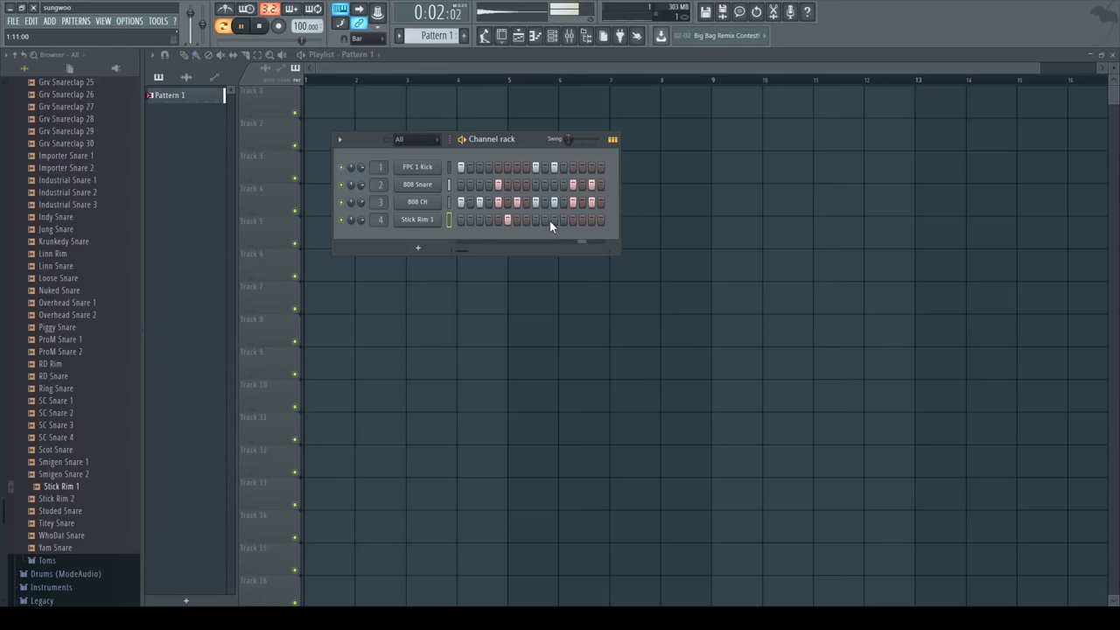
left_click(526, 219)
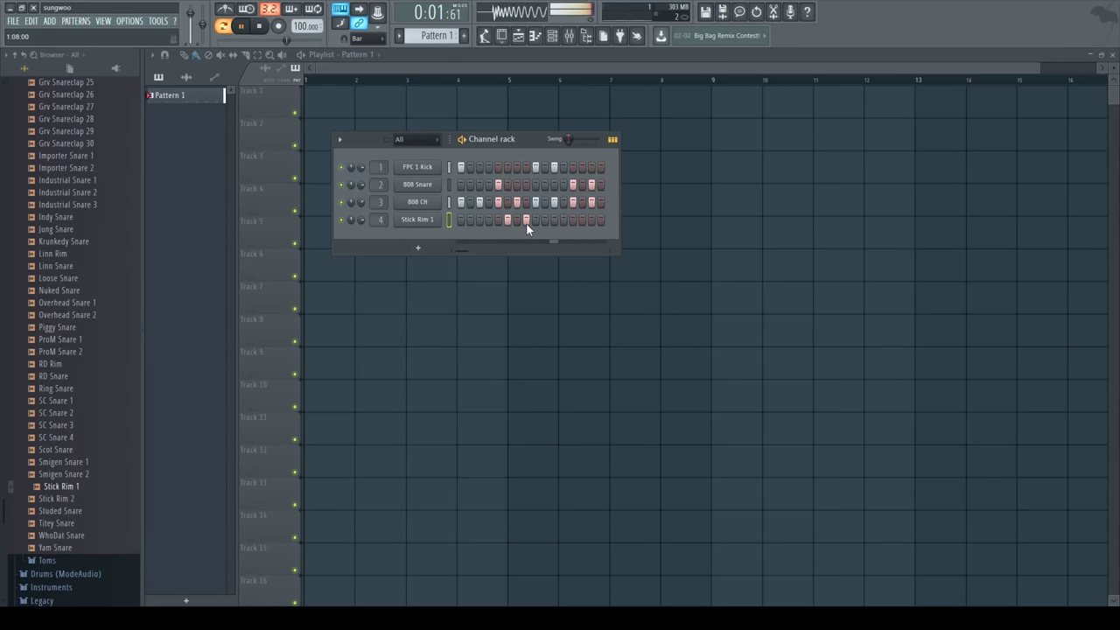
left_click(524, 221)
left_click(519, 220)
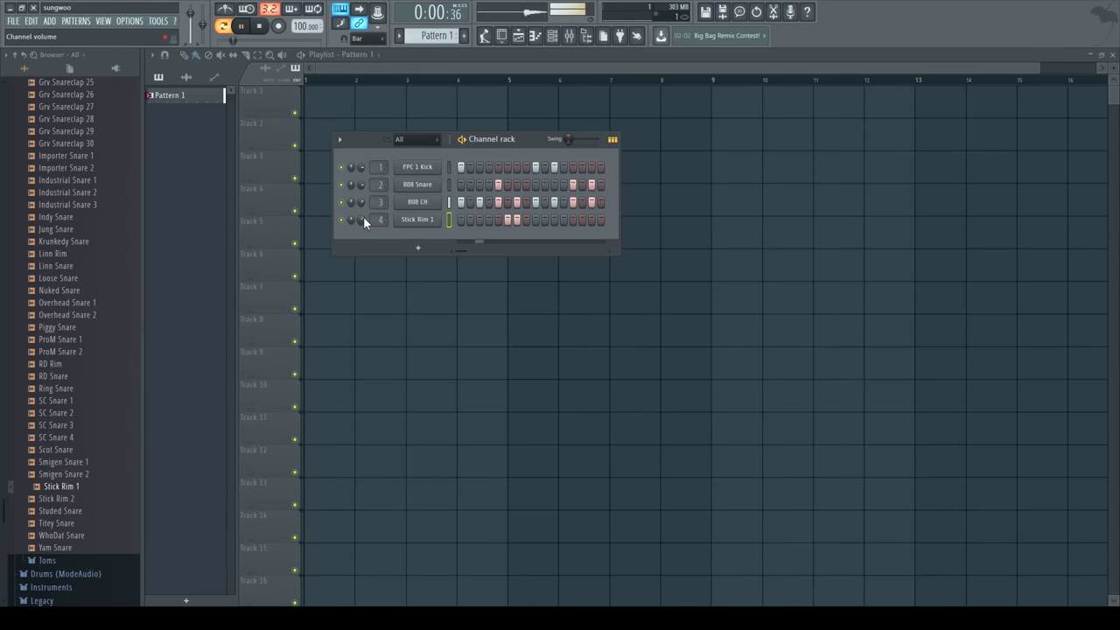
Step: Clear the hits on steps 6 and 7 of the Stick Rim 1 channel
left_click(518, 220)
left_click(508, 219)
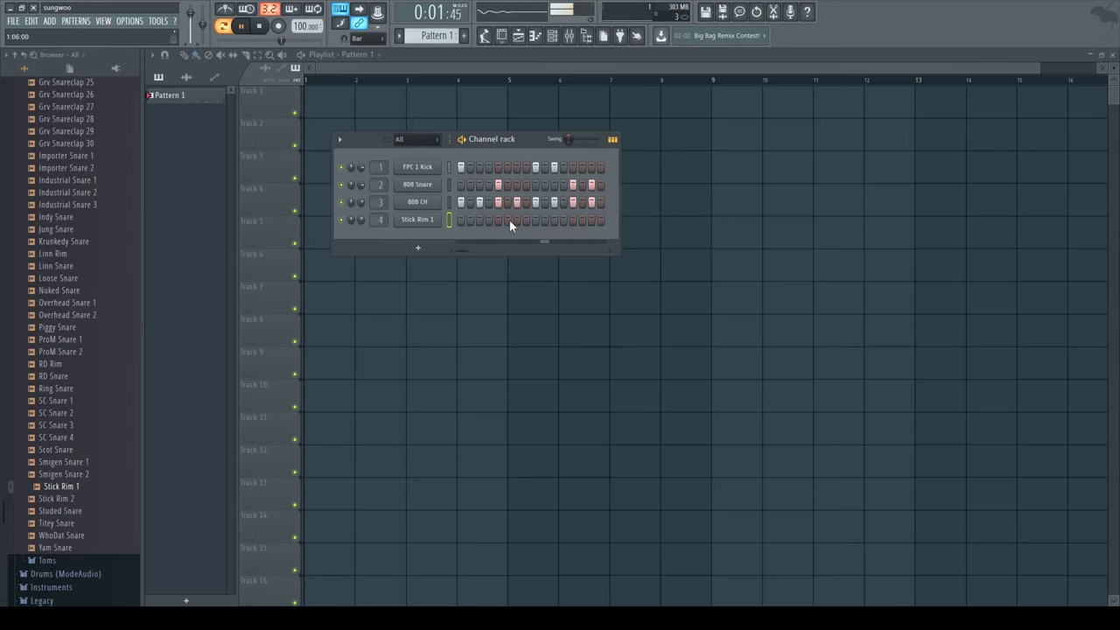
Step: Try Stick Rim 1 hits on steps 14 and 15 during playback, and clear them again
left_click(583, 220)
left_click(591, 220)
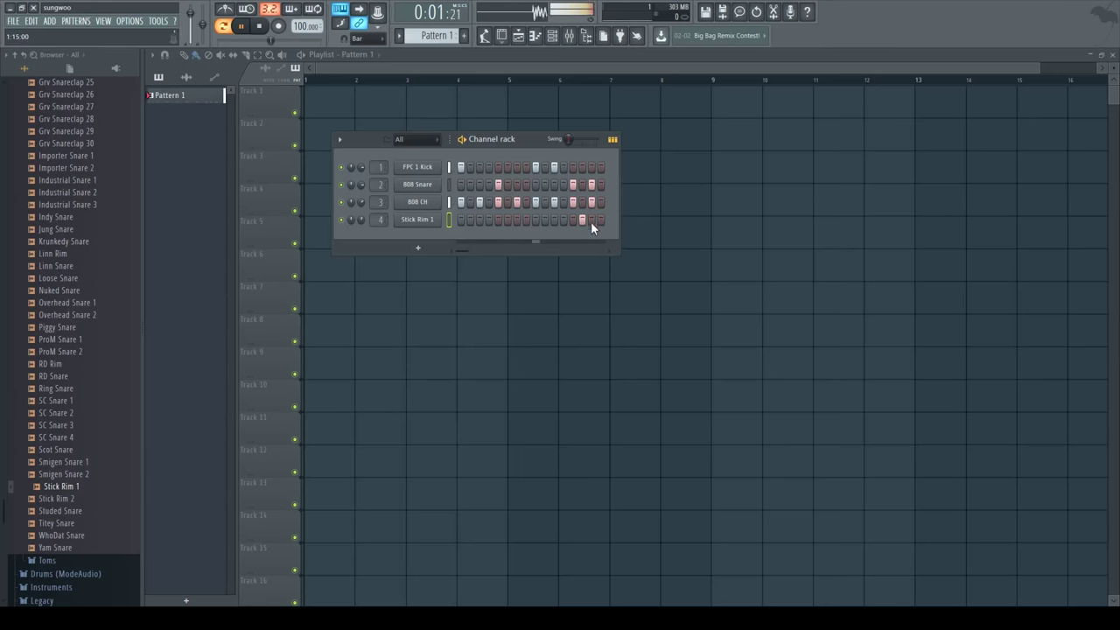
left_click(591, 222)
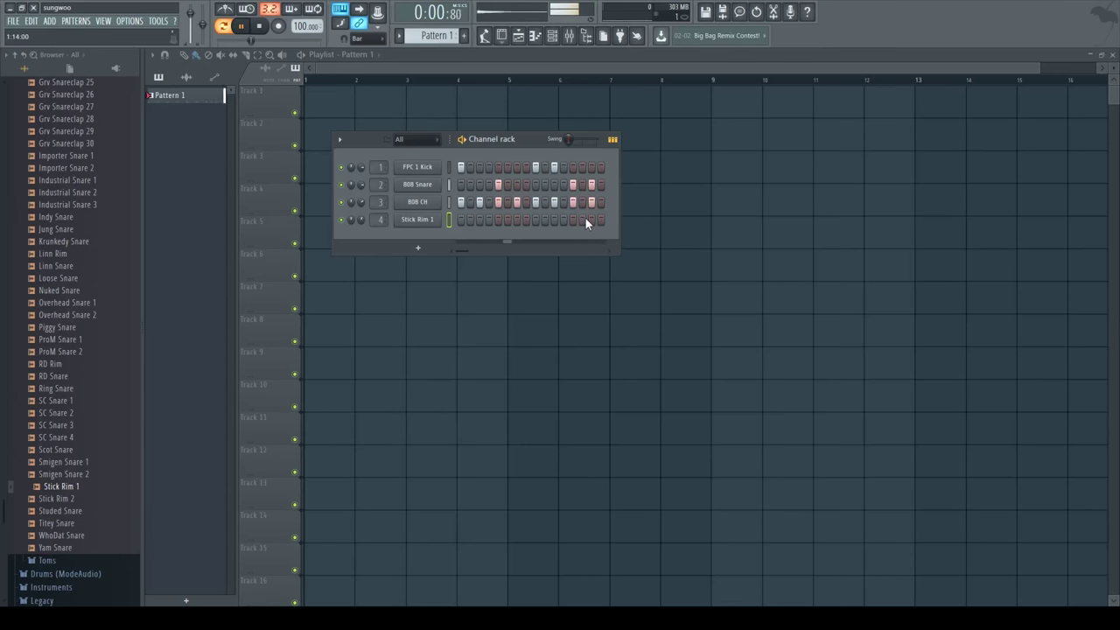
left_click(585, 220)
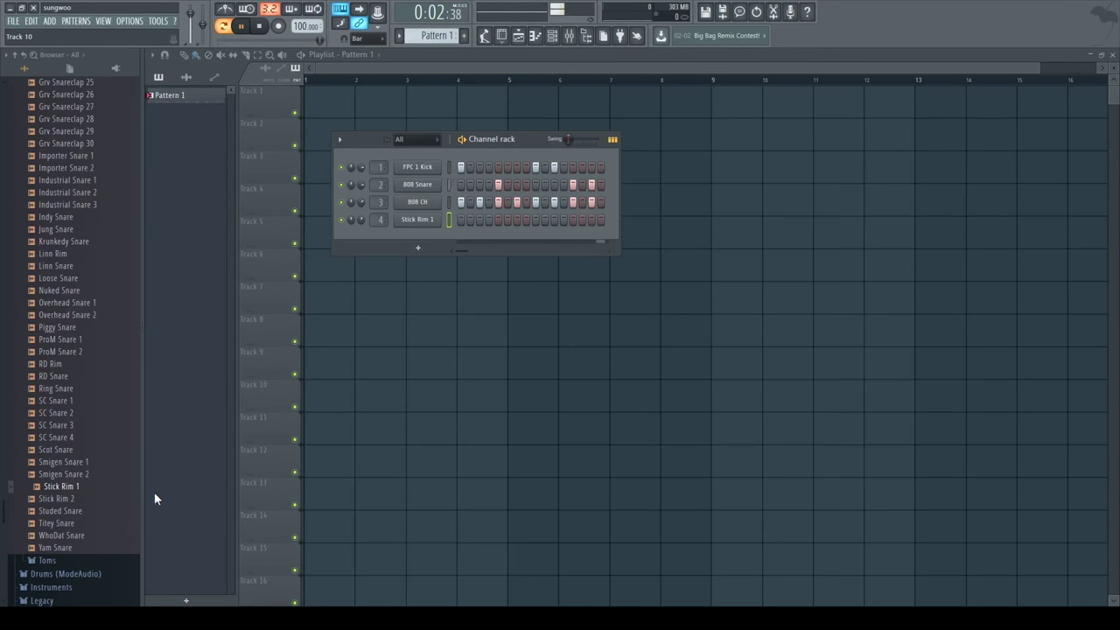
scroll(99, 516, "down", 3)
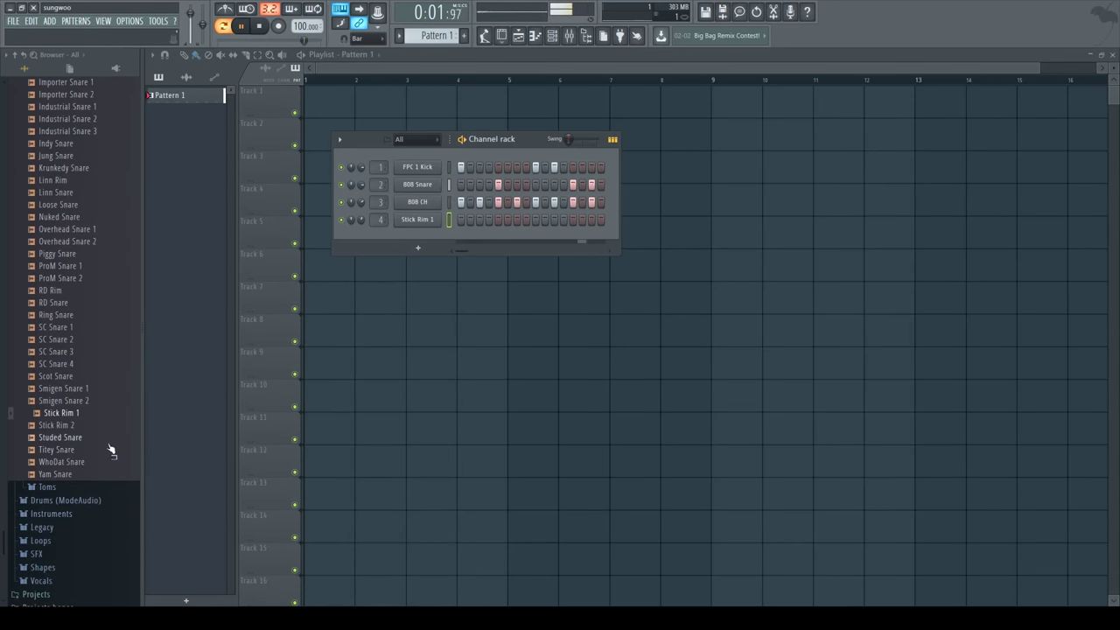
scroll(123, 456, "up", 12)
scroll(122, 456, "up", 10)
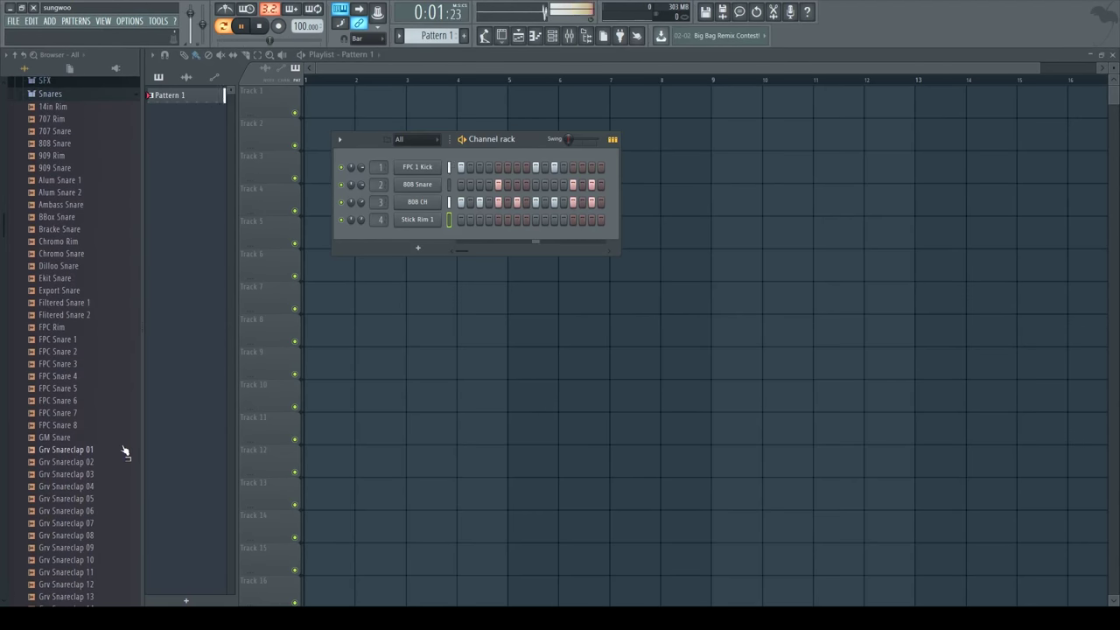
scroll(123, 450, "up", 2)
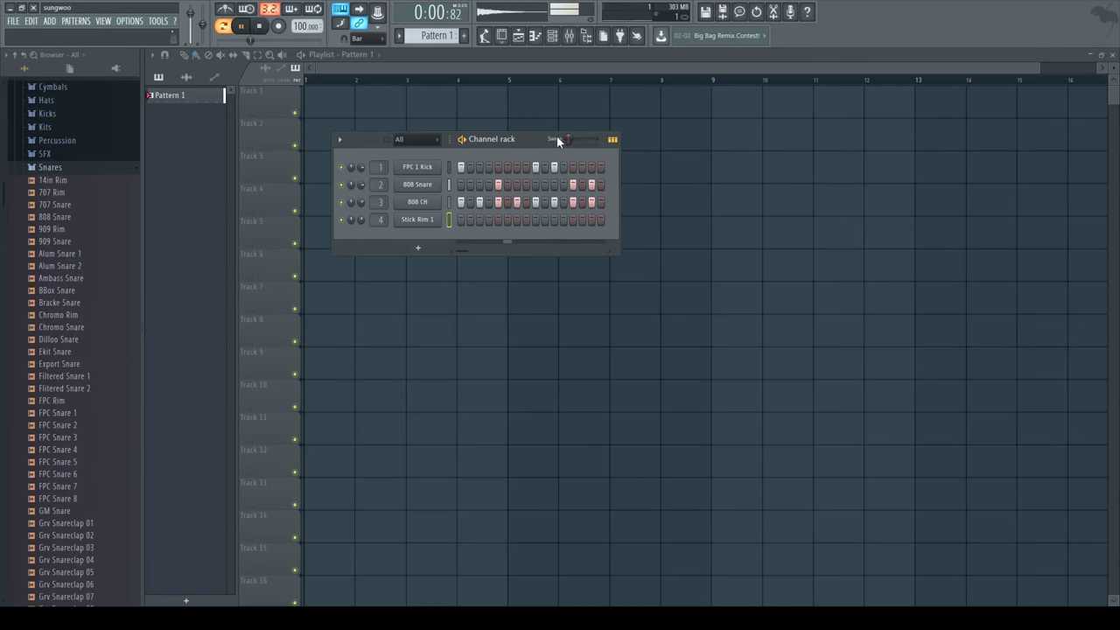
Step: Stop playback and, with the channel rack hidden, place four consecutive Pattern 1 clips on playlist Track 1 across bars 3 to 6
key("space")
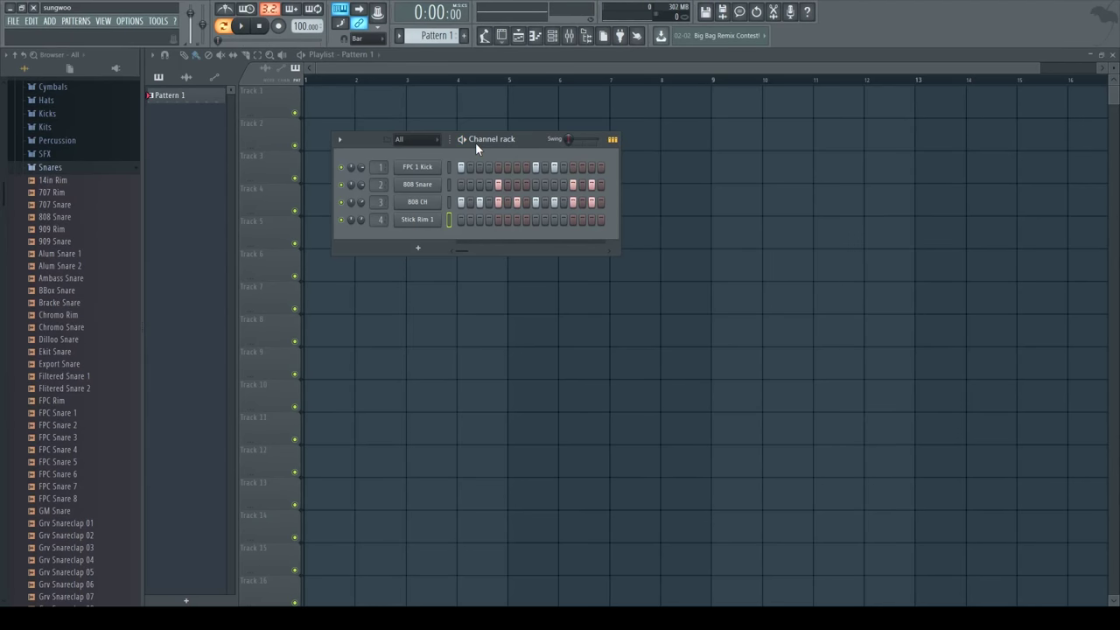
key("F6")
left_click(195, 98)
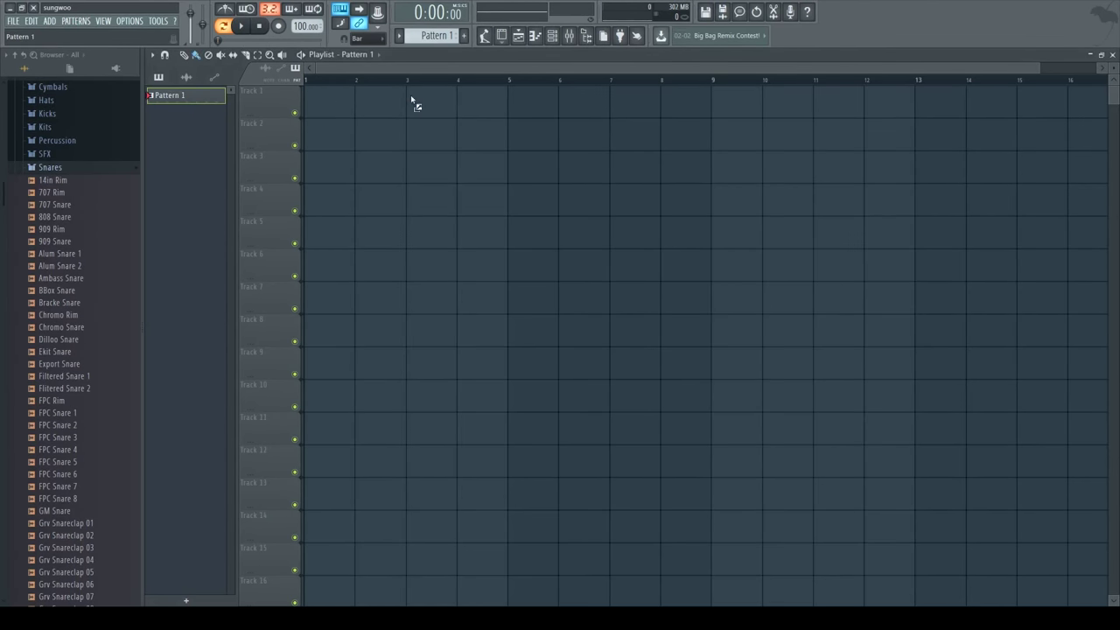
left_click(483, 107)
left_click_drag(482, 108, 430, 108)
left_click(474, 111)
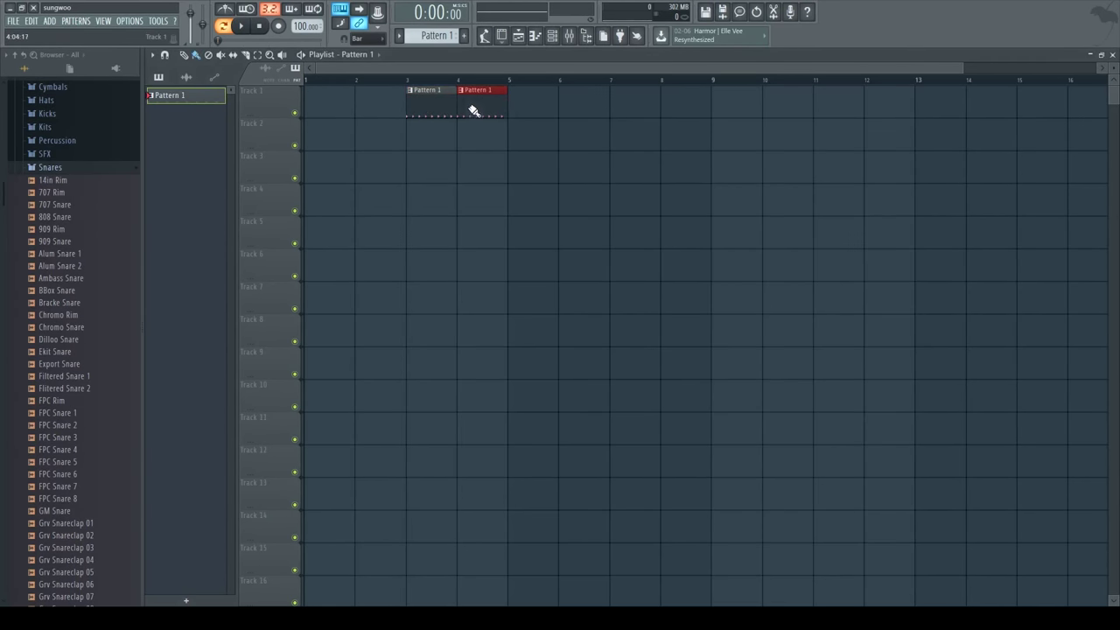
left_click(514, 106)
left_click(564, 108)
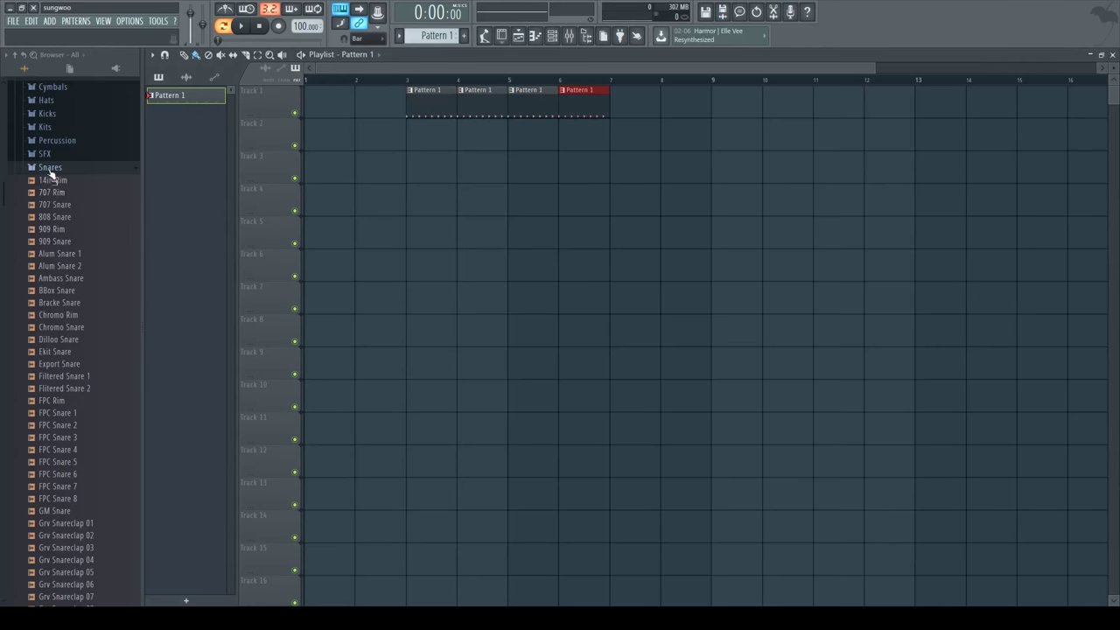
Step: From the Cymbals samples, preview 808 Crash and Cust Ride and place them at bar 3 on Track 2 and Track 3 respectively
left_click(50, 169)
left_click(55, 301)
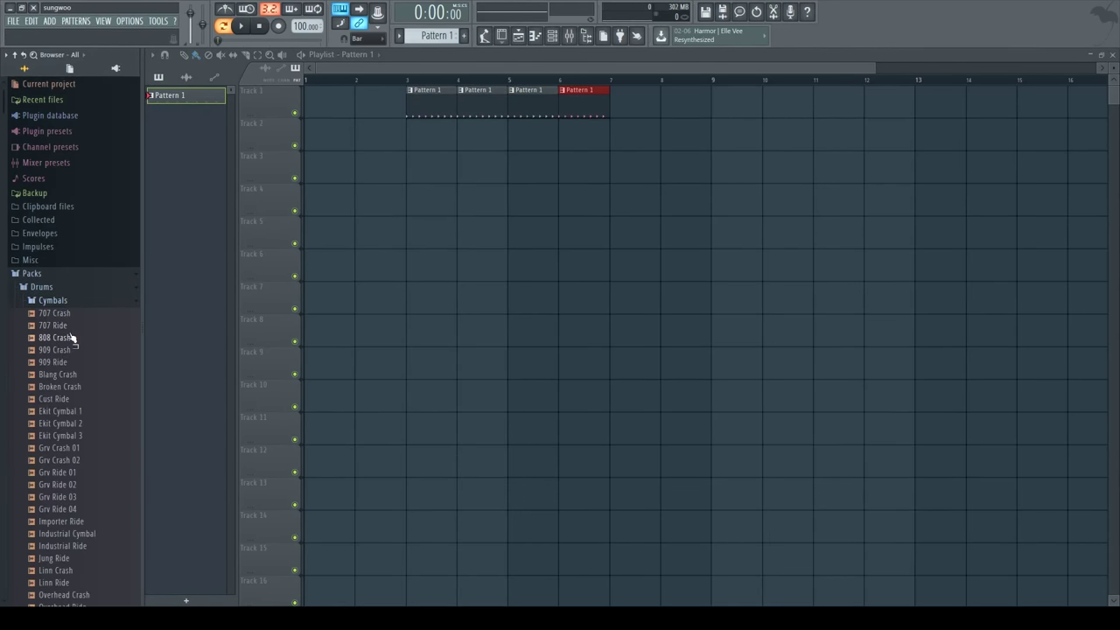
left_click(72, 338)
left_click(61, 340)
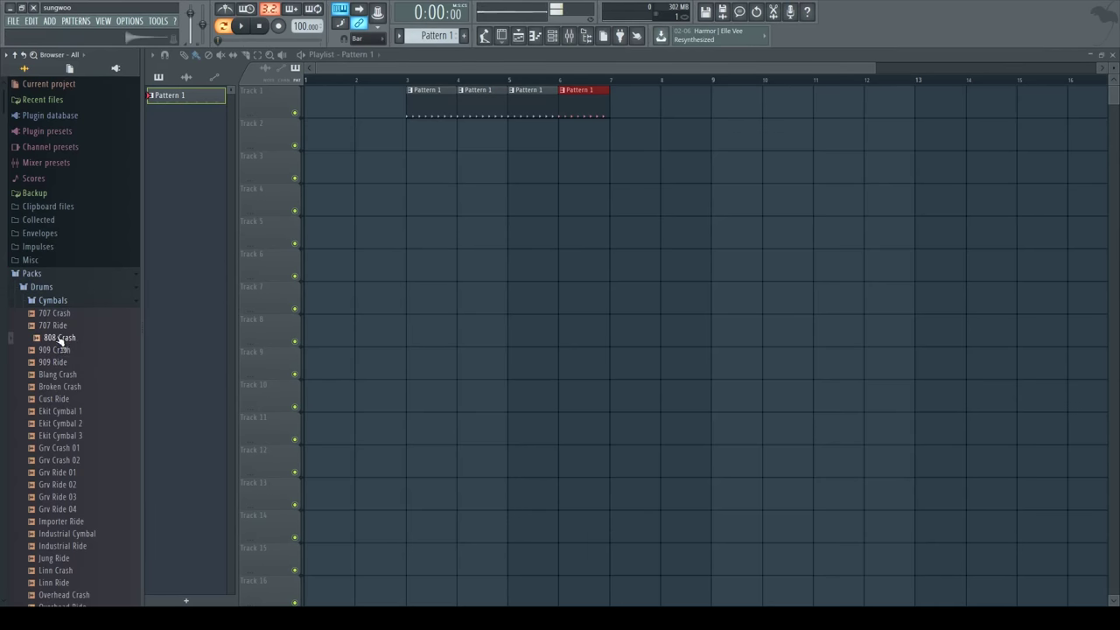
left_click_drag(61, 341, 400, 190)
left_click_drag(410, 147, 412, 147)
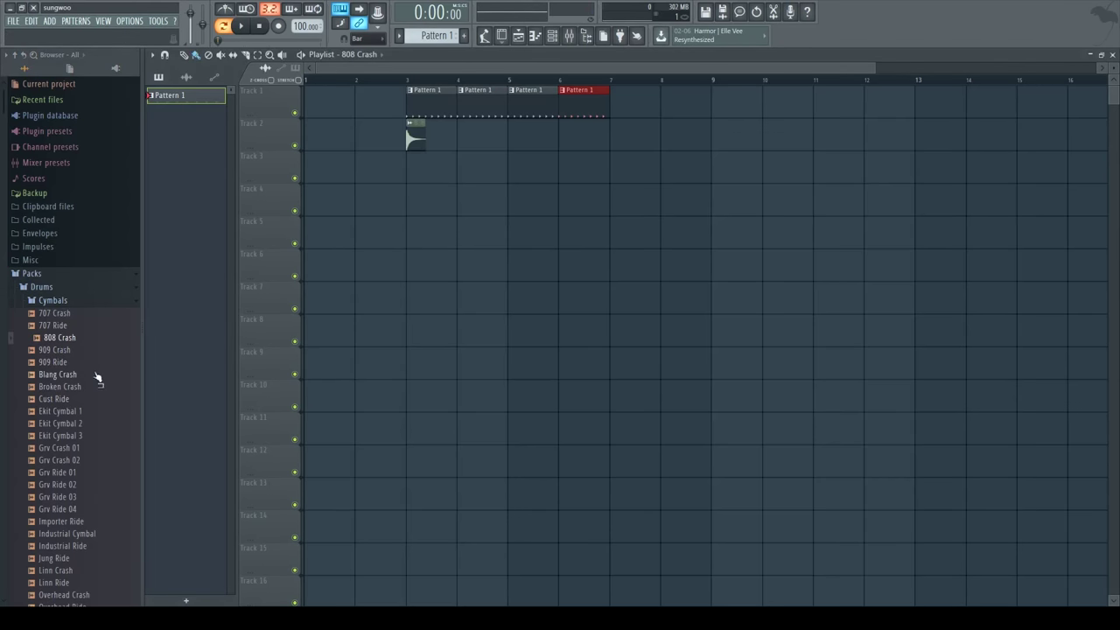
left_click(73, 400)
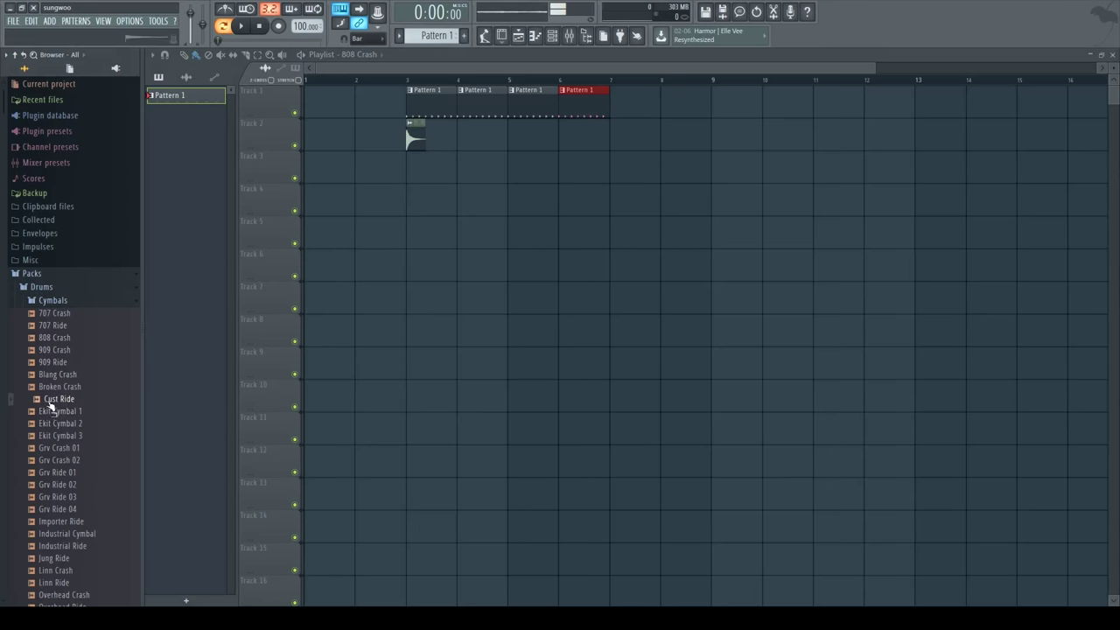
left_click_drag(50, 405, 431, 195)
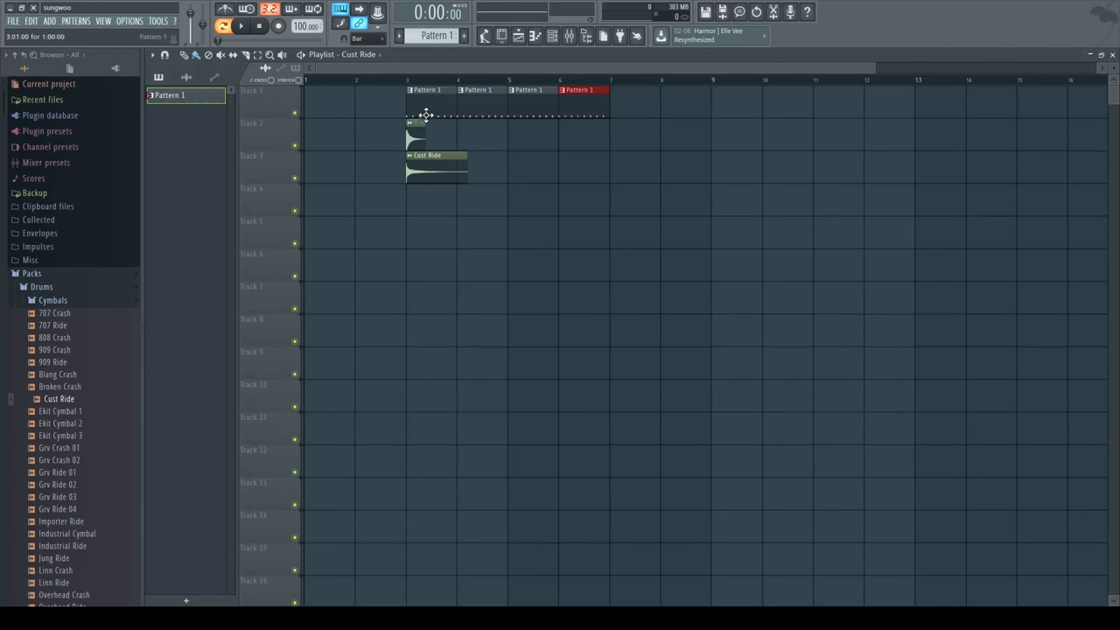
Step: Open the channel settings of the 808 Crash and Cust Ride clips to check their volume, closing each one
double_click(416, 133)
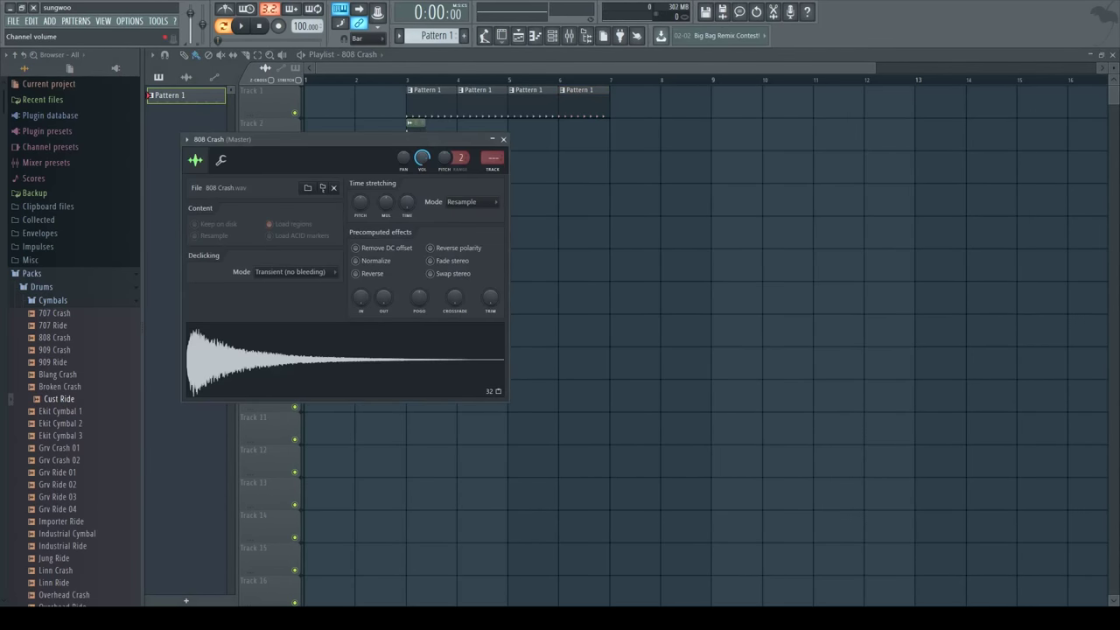
left_click(565, 171)
right_click(566, 170)
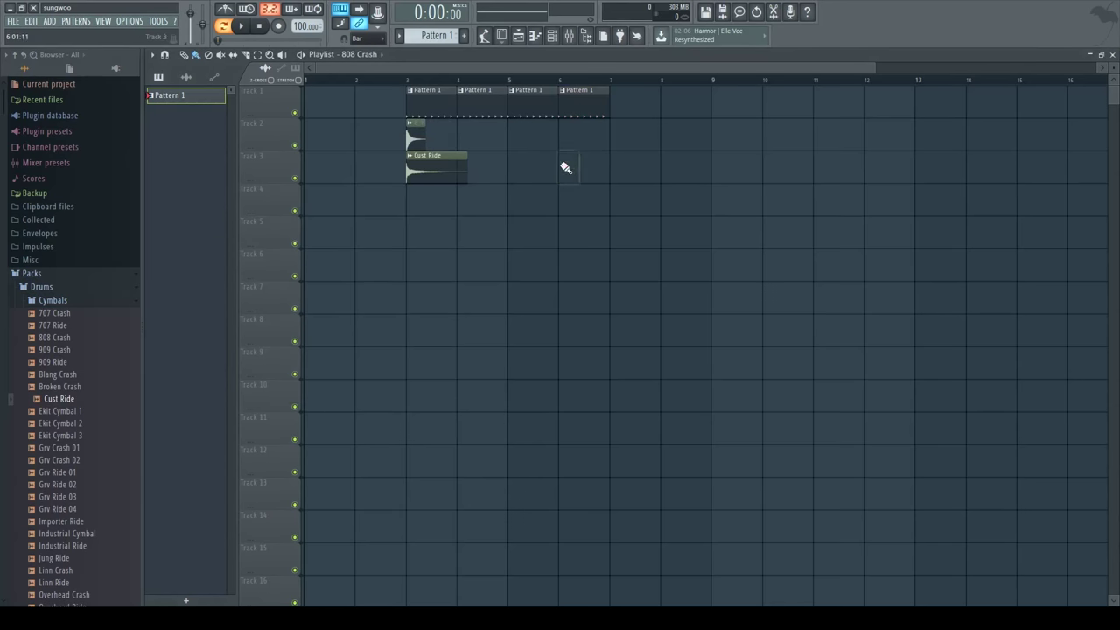
double_click(431, 173)
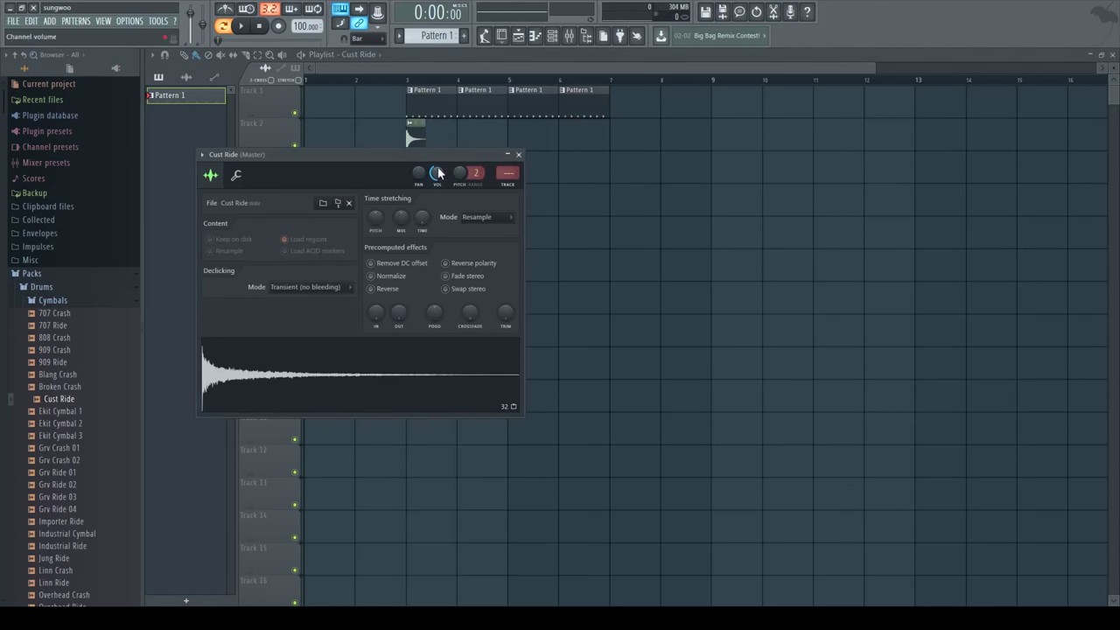
left_click(519, 155)
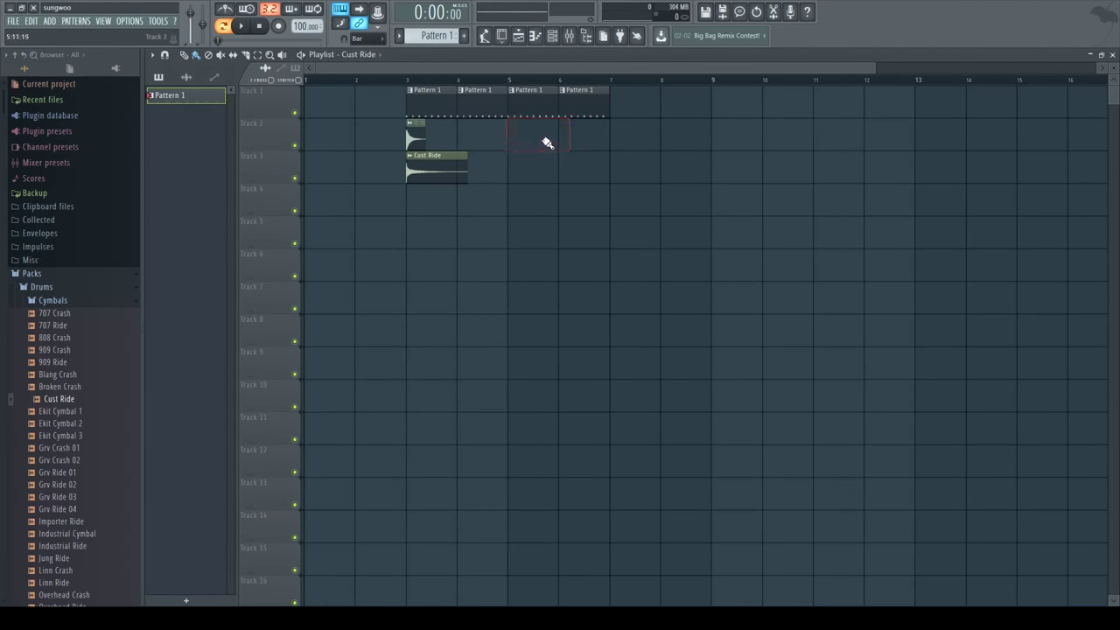
Step: Switch playback to song mode, and play the playlist arrangement up to bar 3 before pausing
left_click(225, 27)
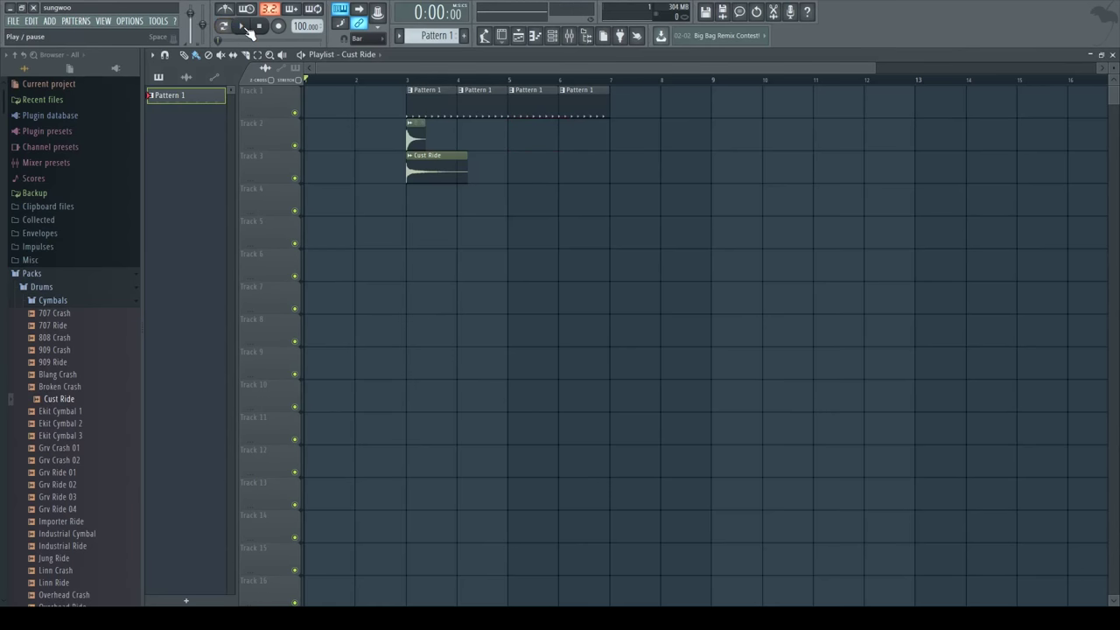
left_click(247, 29)
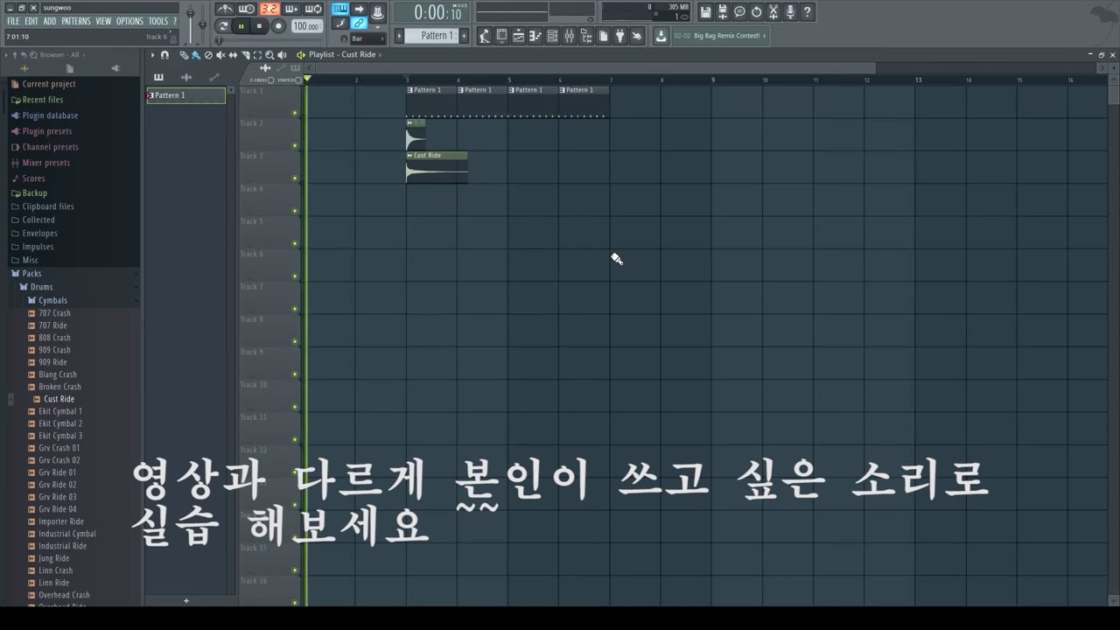
key("space")
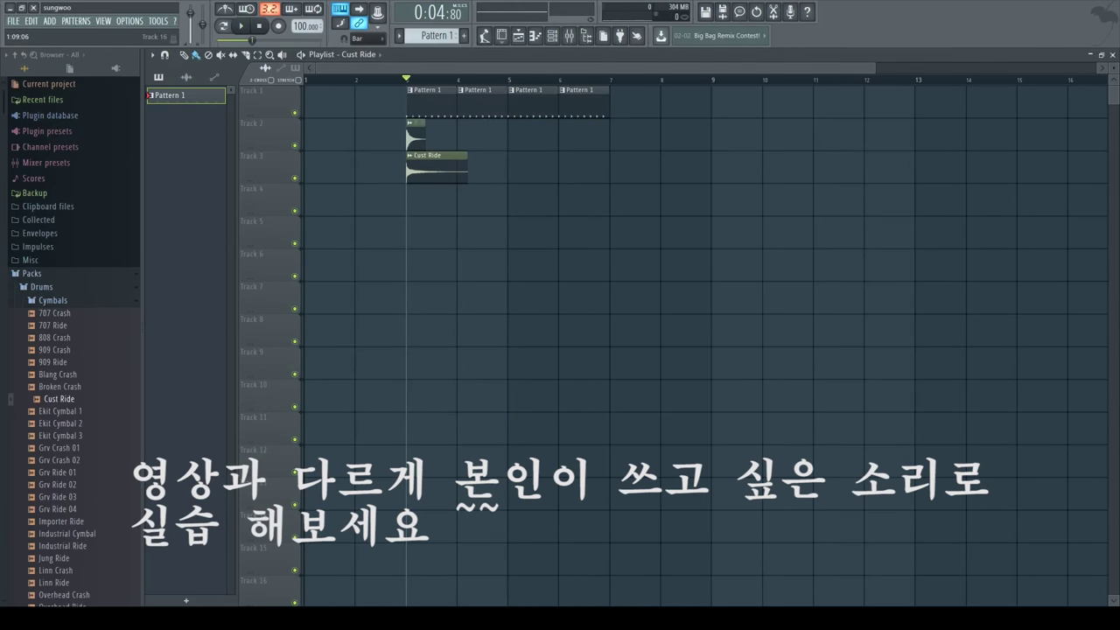